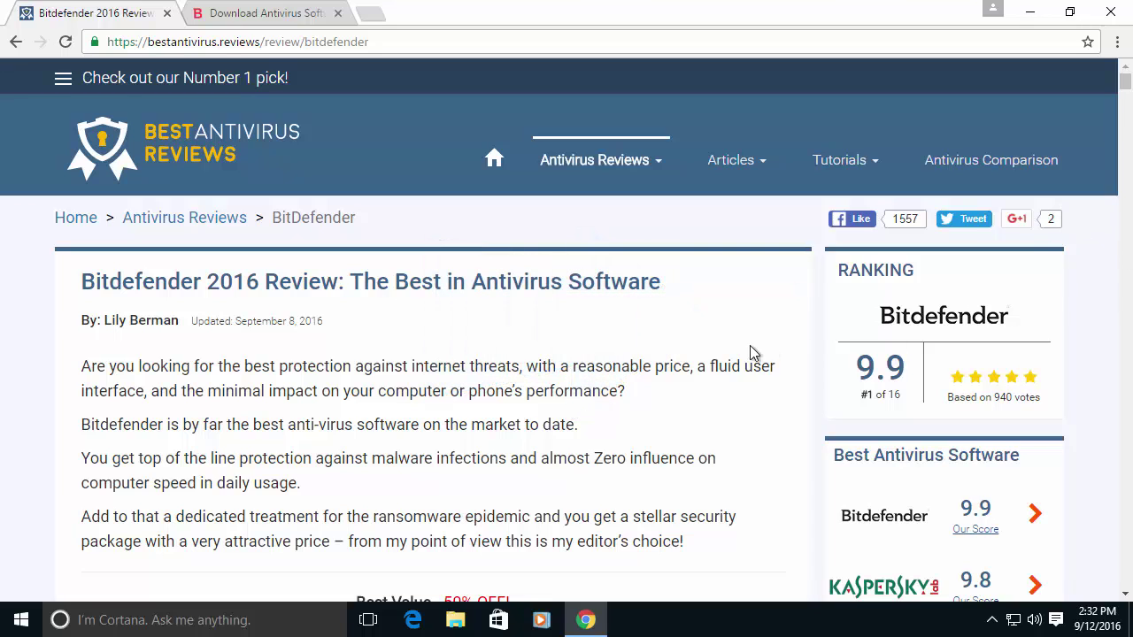
Scroll to the review's CPU, memory and disk results, enlarge the performance chart, then close it.
scroll(750, 352, "down", 1)
scroll(750, 352, "up", 1)
scroll(750, 352, "down", 3)
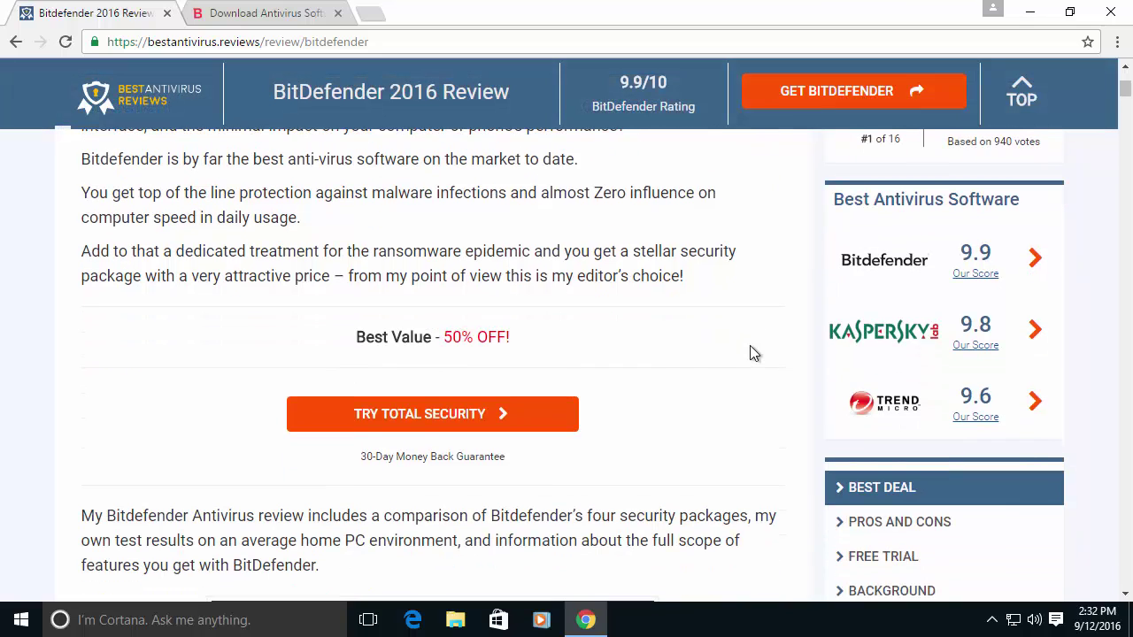
scroll(749, 353, "up", 3)
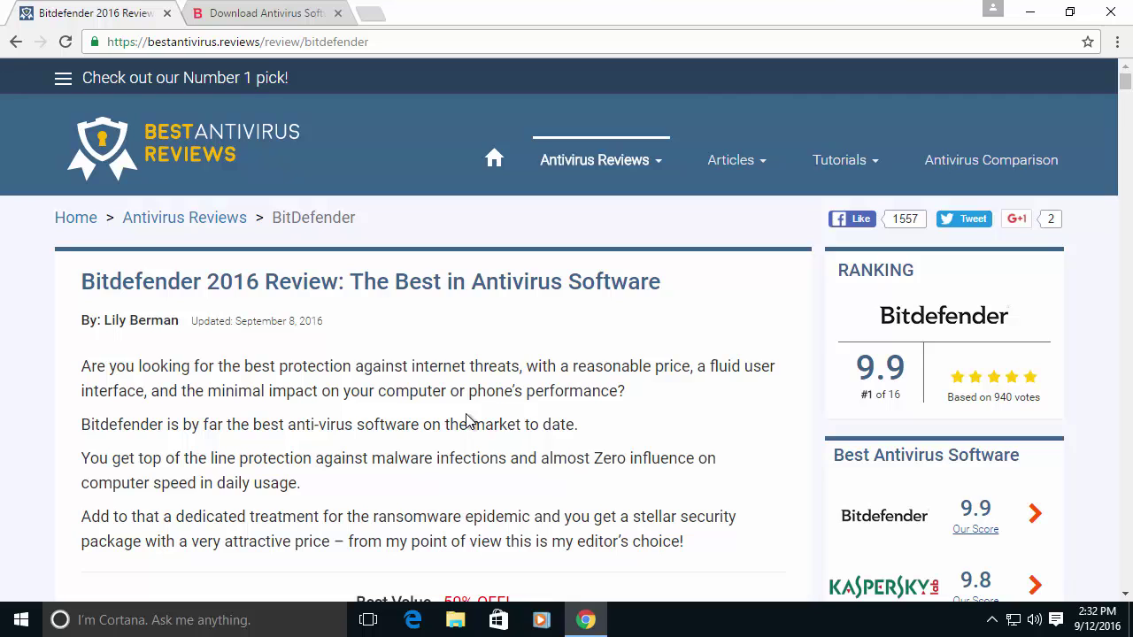
scroll(467, 418, "down", 20)
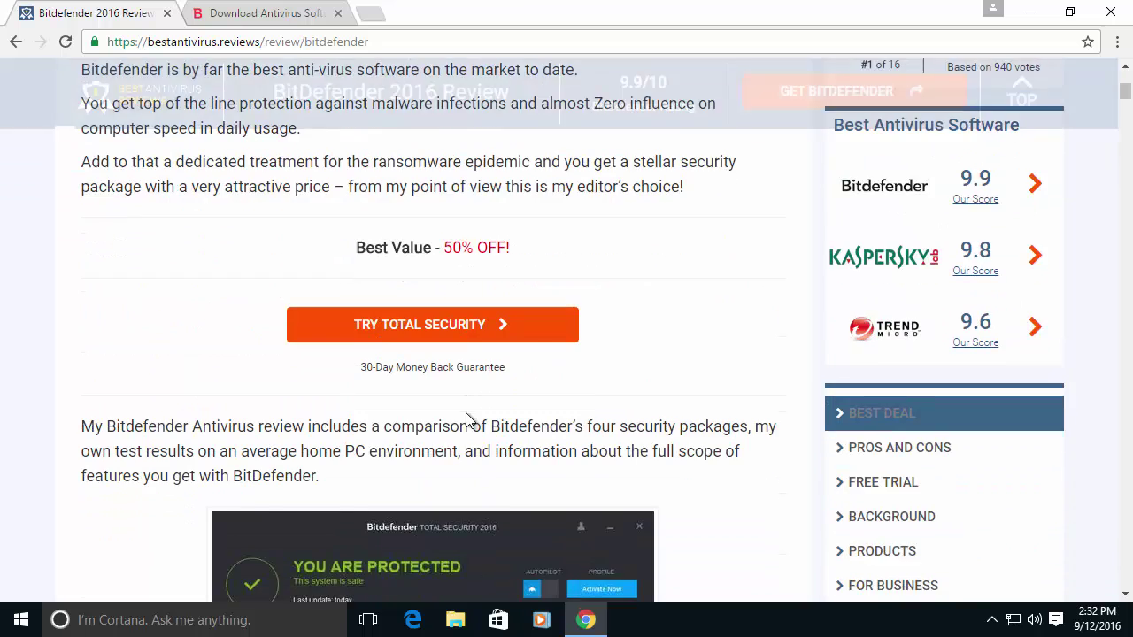
scroll(468, 414, "down", 20)
scroll(468, 414, "down", 20)
scroll(469, 418, "down", 5)
scroll(469, 423, "up", 3)
left_click(457, 363)
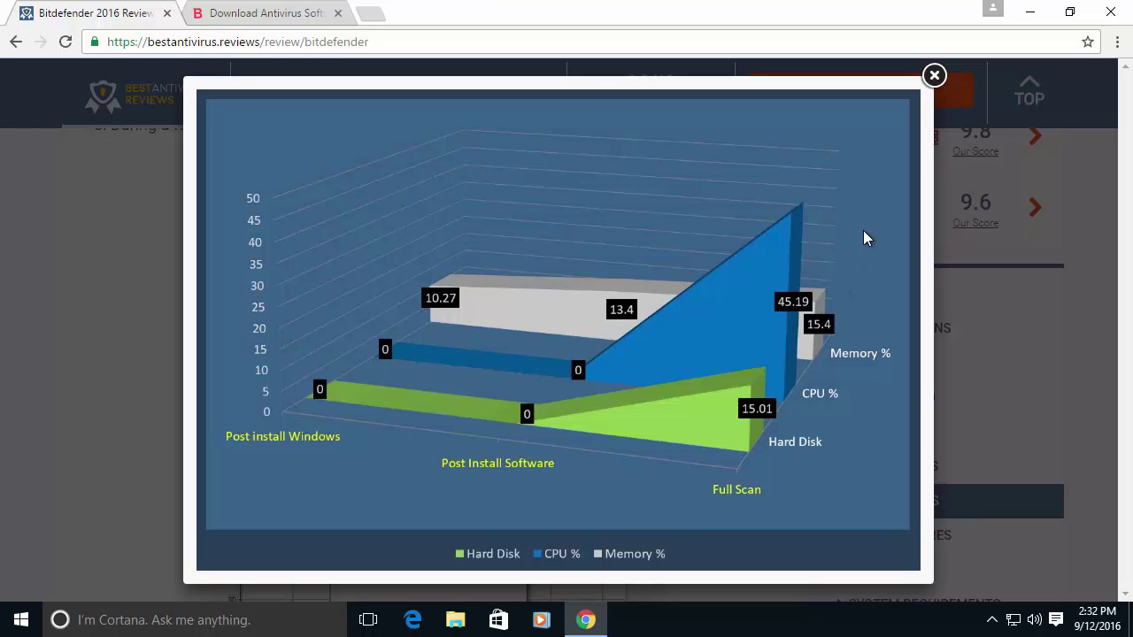
left_click(934, 77)
scroll(221, 310, "up", 3)
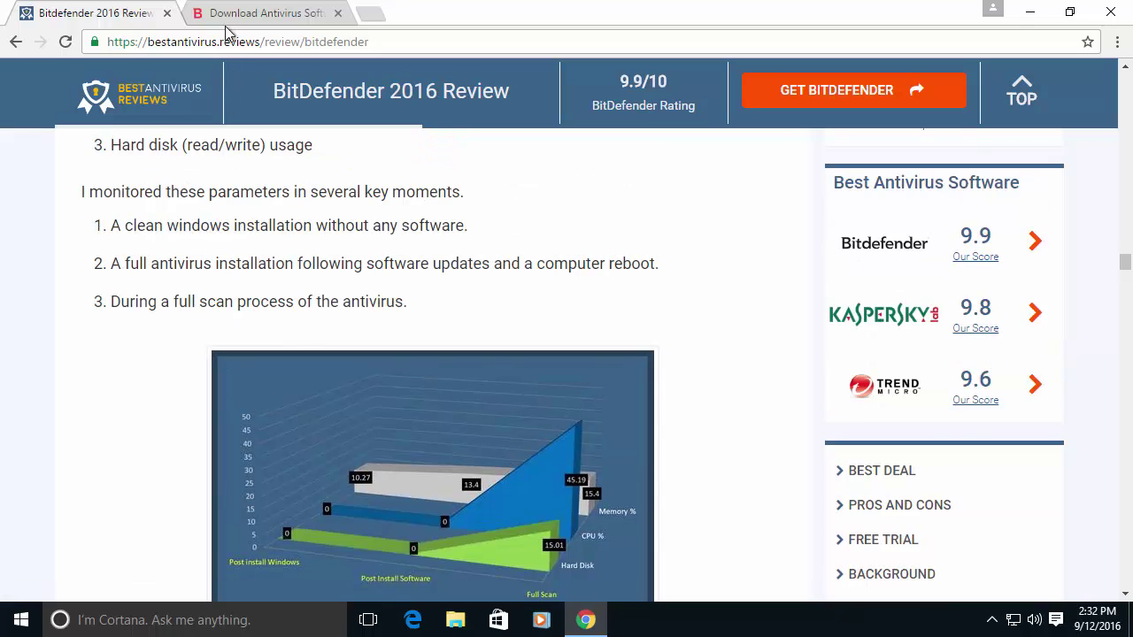
Switch to the Bitdefender downloads page and scroll to the Internet Security 2016 offer.
left_click(228, 18)
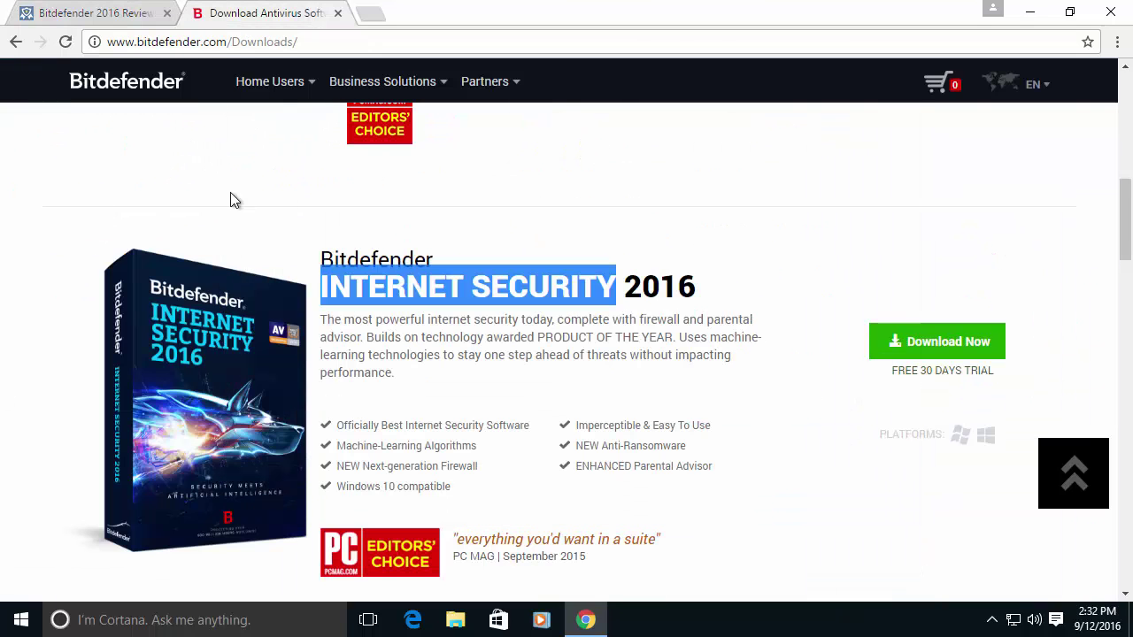
scroll(292, 199, "down", 1)
scroll(292, 198, "up", 3)
scroll(286, 198, "down", 1)
scroll(286, 198, "up", 1)
scroll(282, 191, "down", 5)
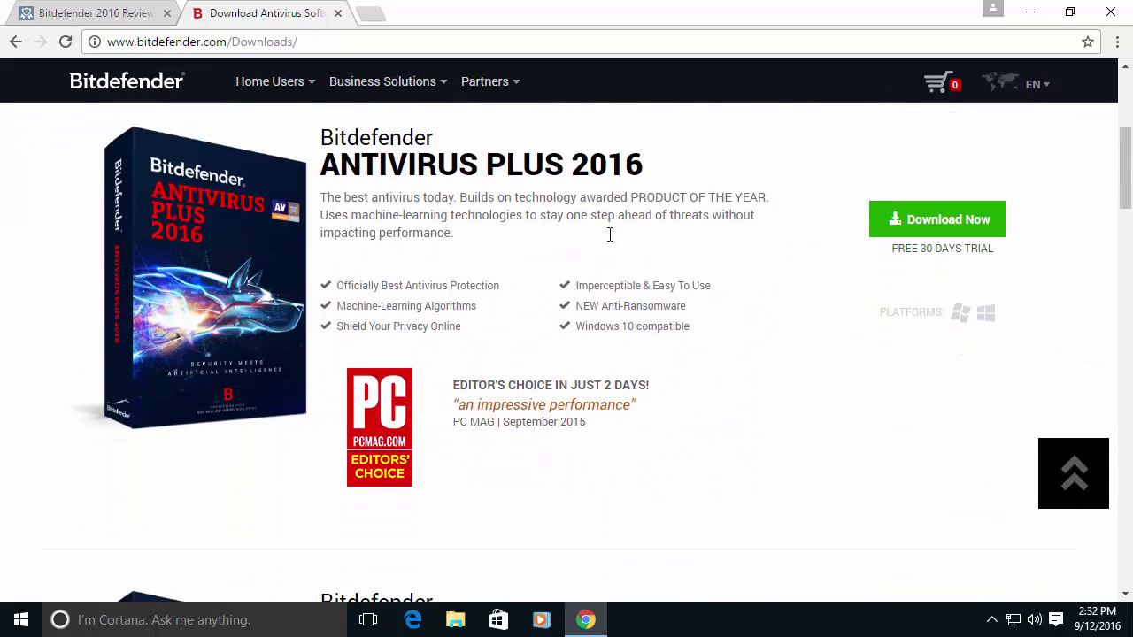
scroll(938, 304, "down", 2)
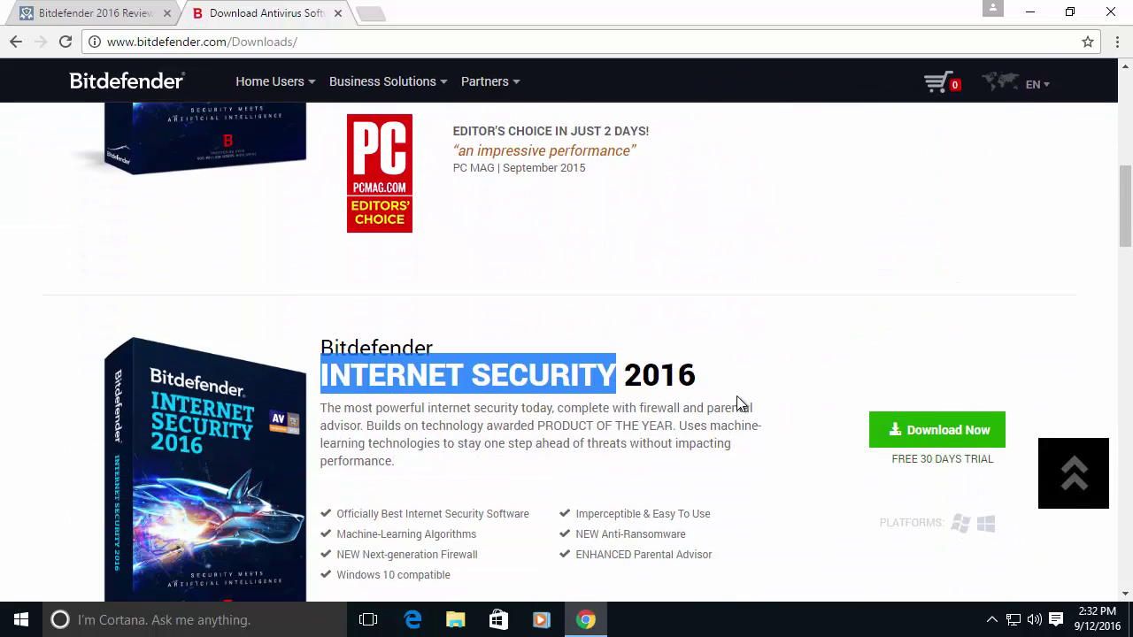
Highlight the INTERNET SECURITY 2016 name and request its free trial with Download Now.
left_click(741, 404)
left_click_drag(334, 377, 679, 387)
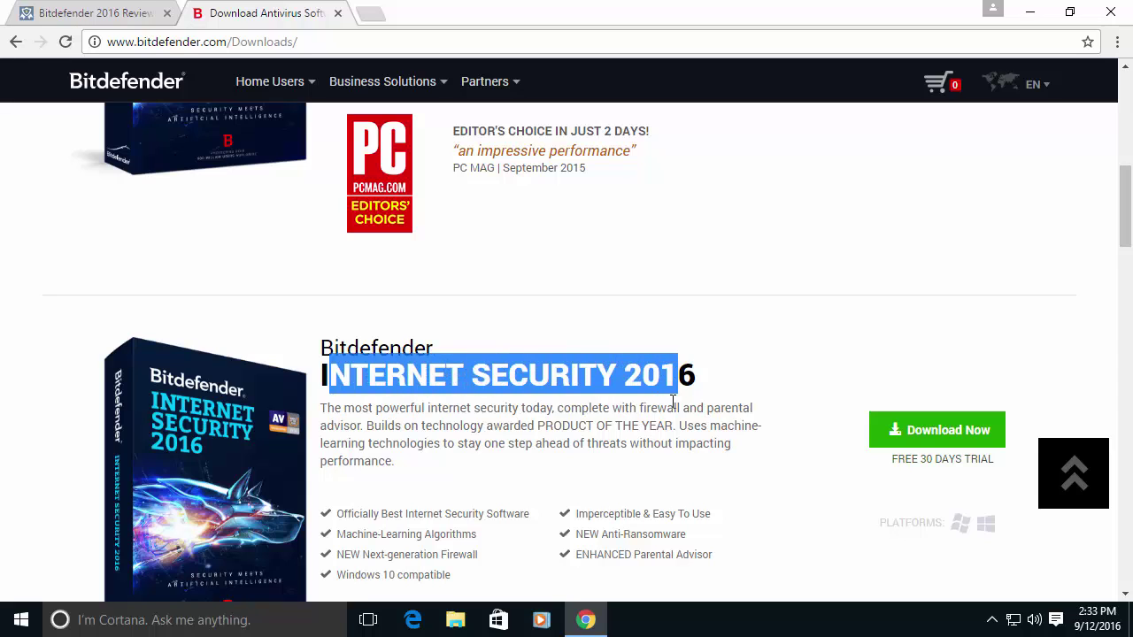
left_click(704, 433)
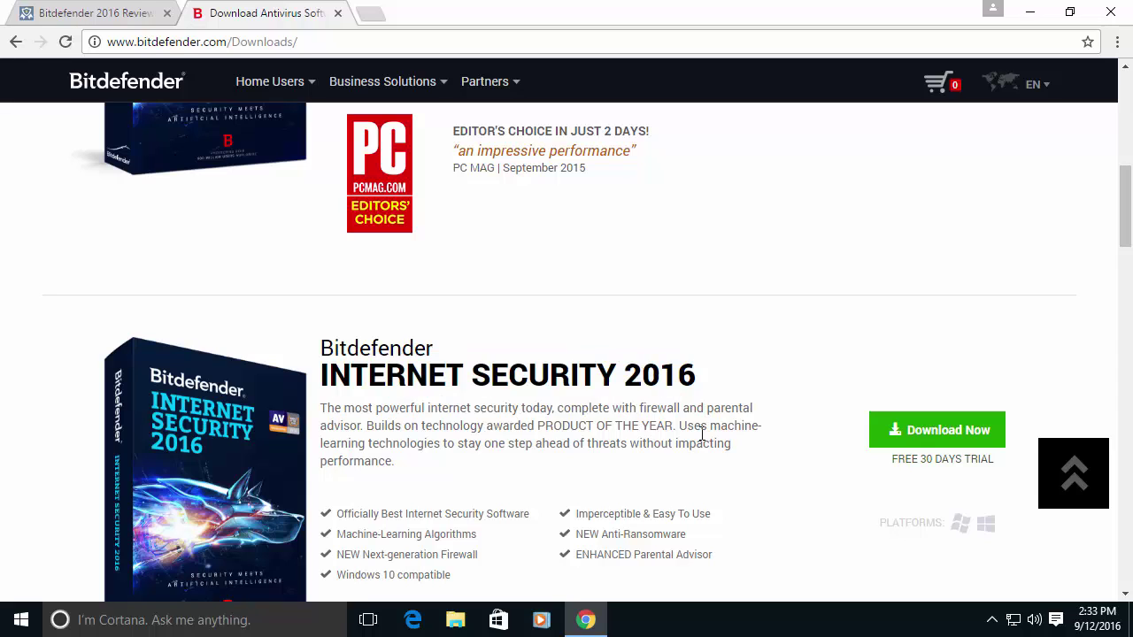
left_click(937, 434)
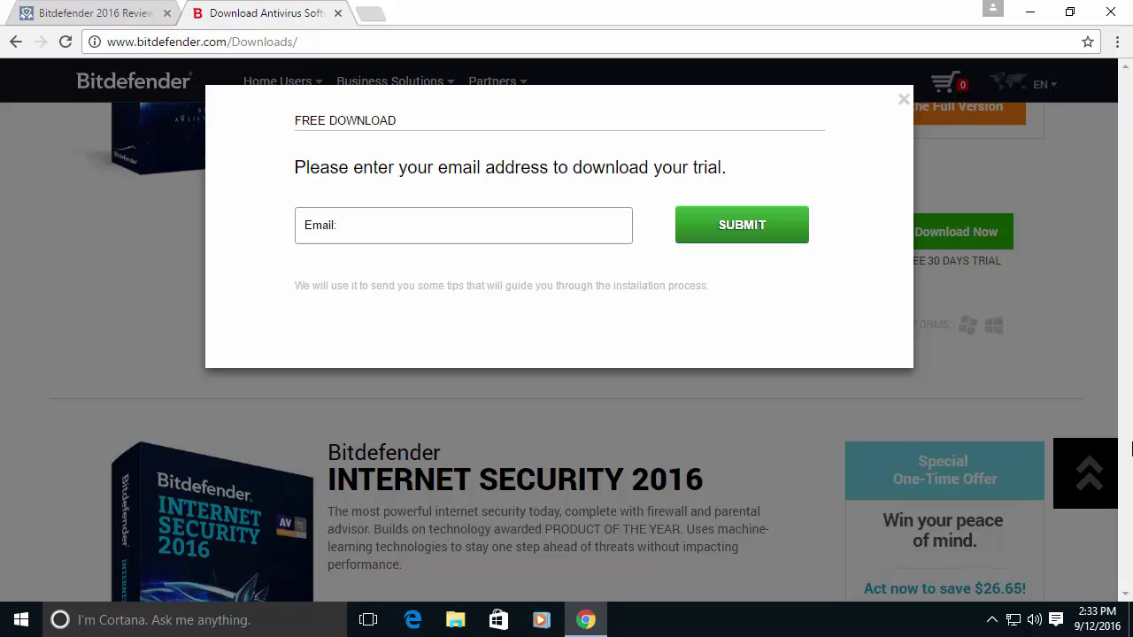
Enter an e-mail address in the Email field, copy it, and submit it for the trial.
left_click(498, 227)
key("ctrl+v")
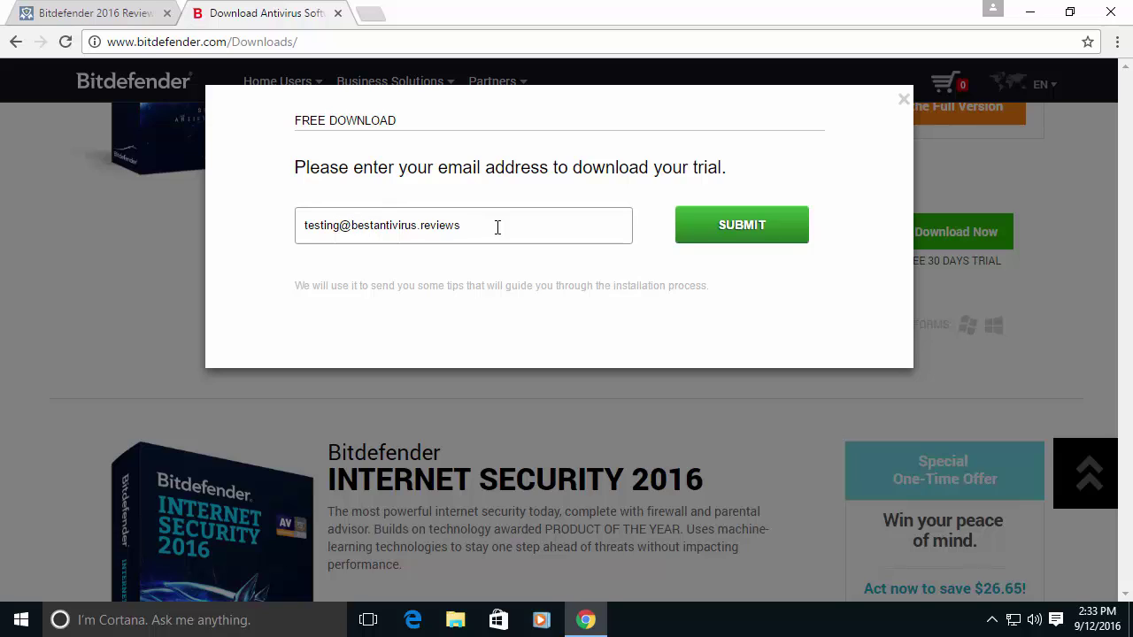
type("233")
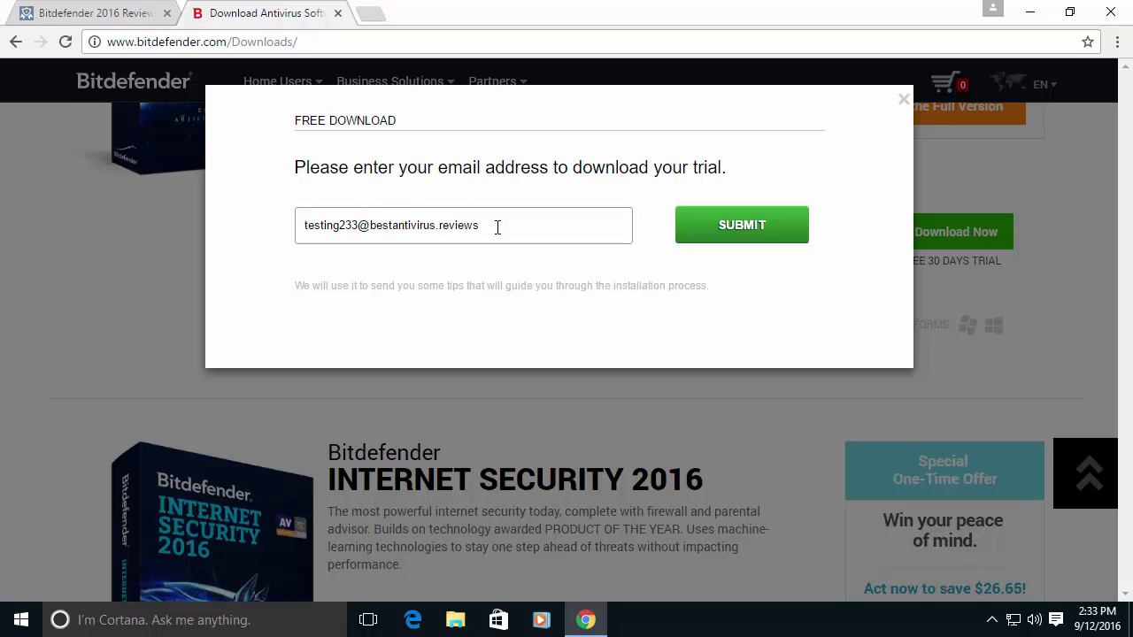
left_click_drag(632, 236, 278, 230)
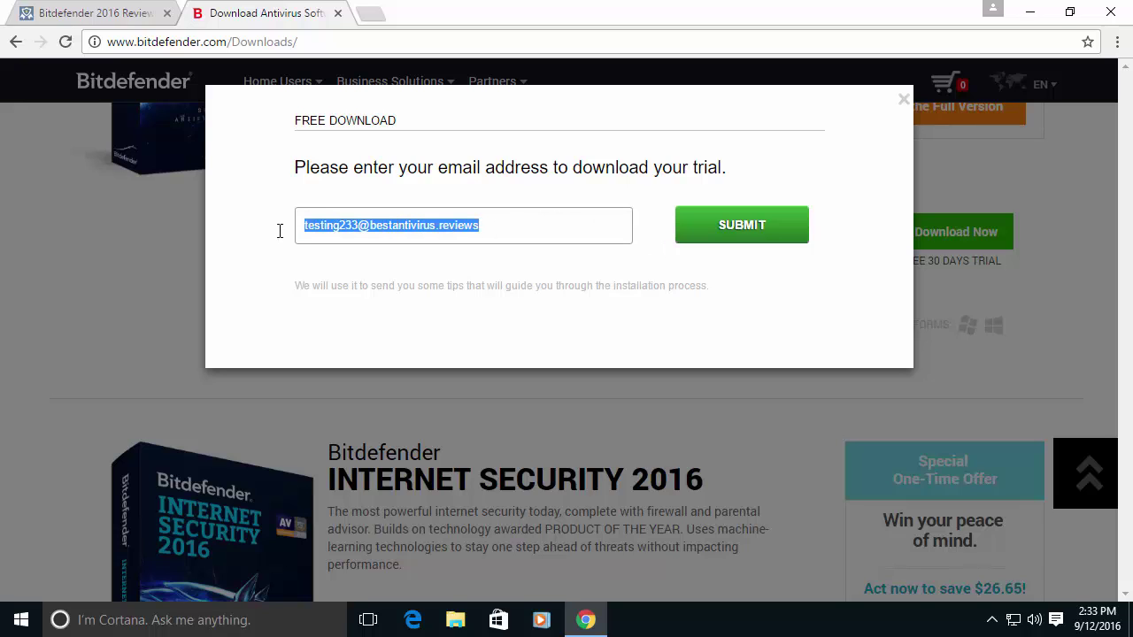
right_click(334, 231)
left_click(361, 266)
left_click(748, 226)
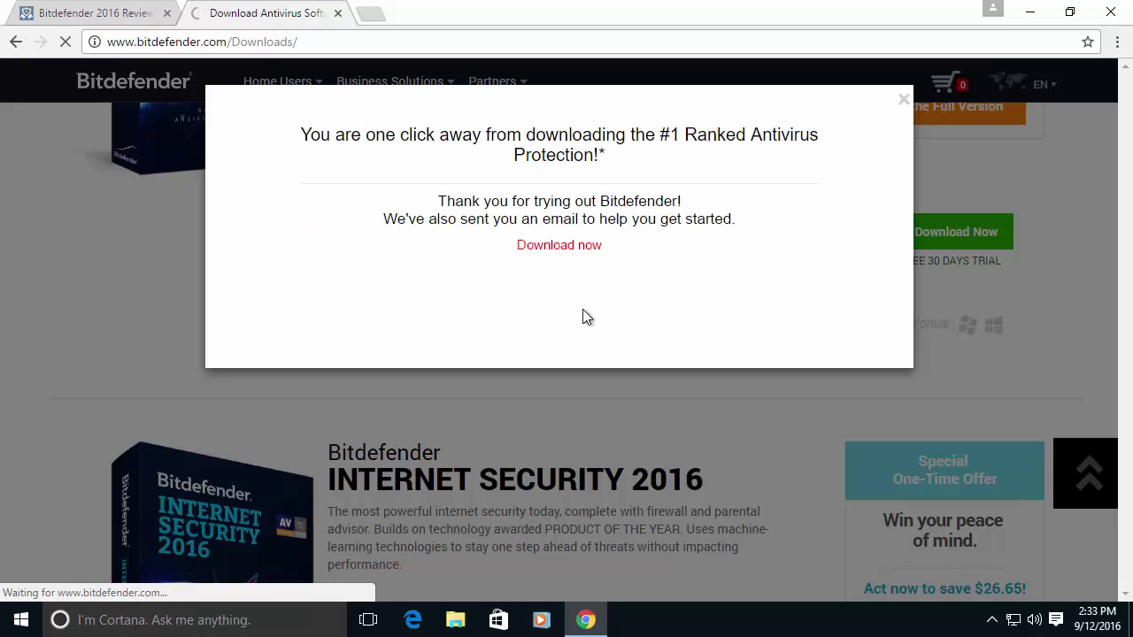
Download the bitdefender_isecurity installer, keep it despite the warning, and show it in its Downloads folder.
left_click(567, 251)
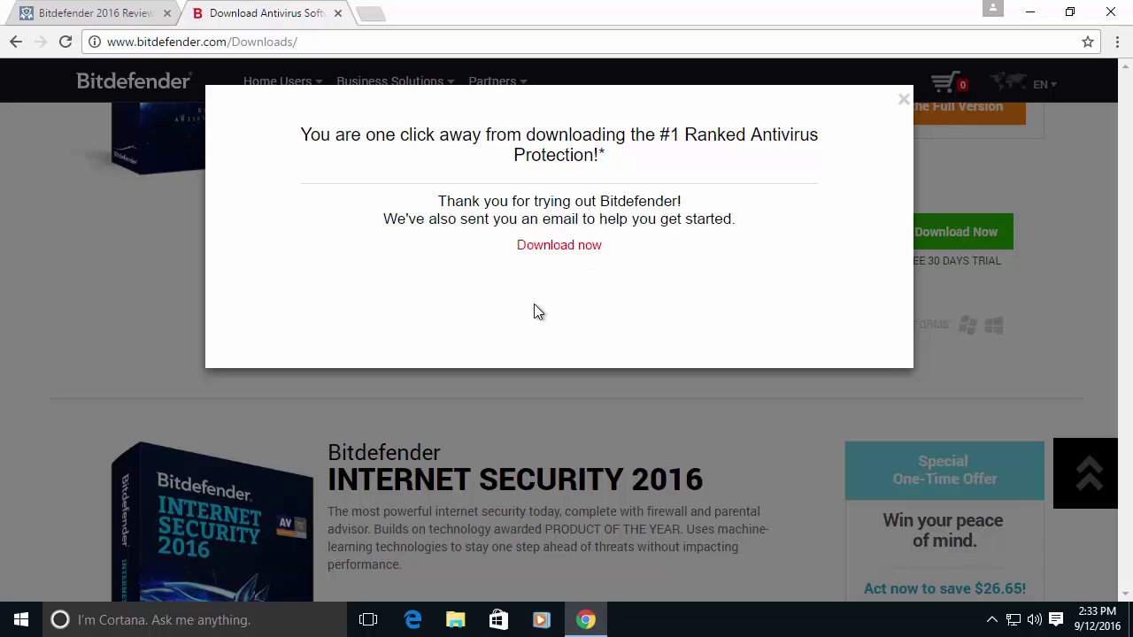
left_click(547, 251)
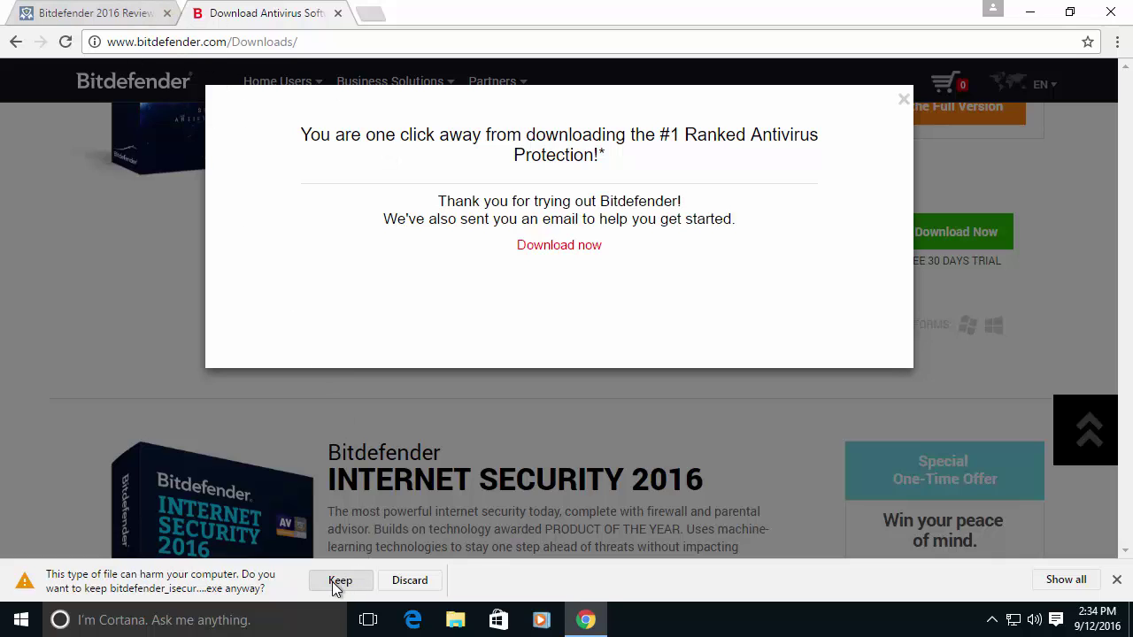
left_click(340, 580)
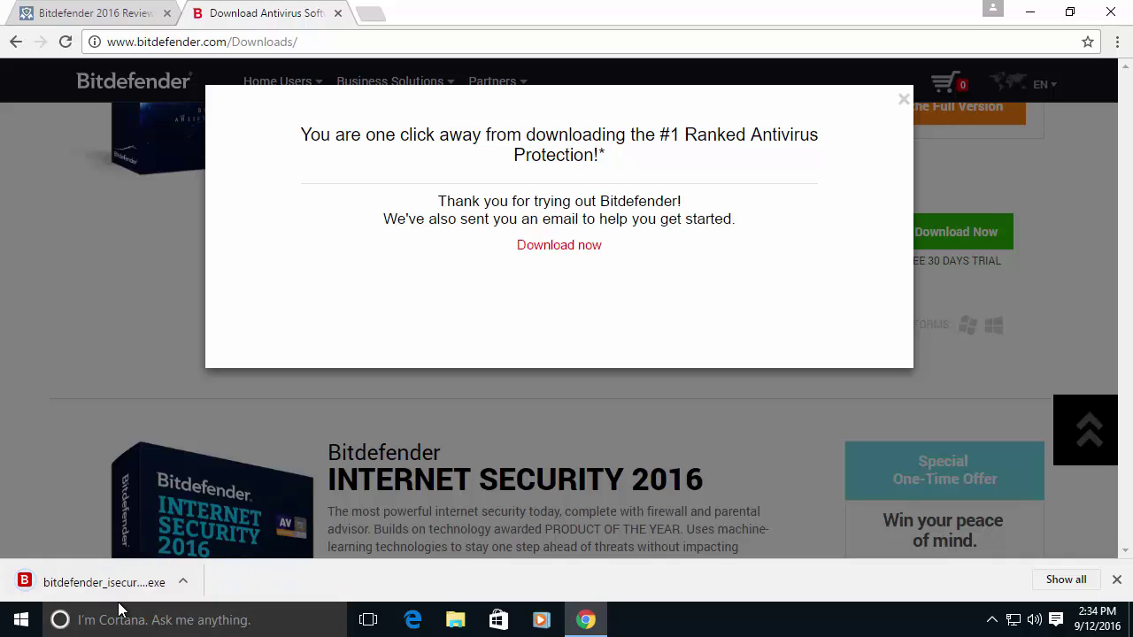
left_click(187, 581)
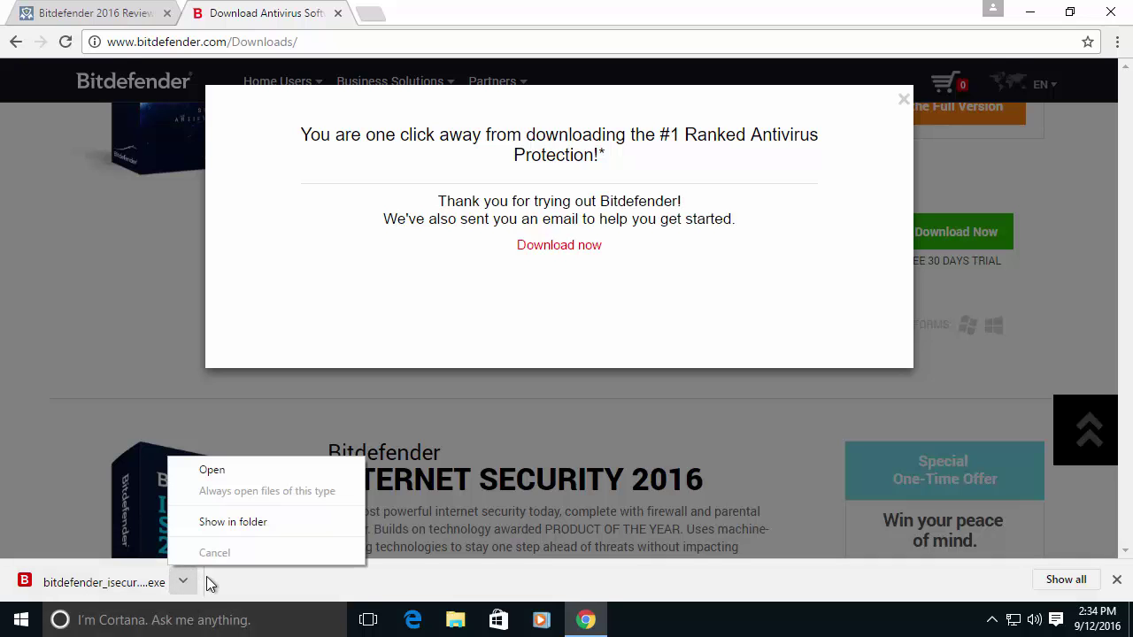
left_click(244, 528)
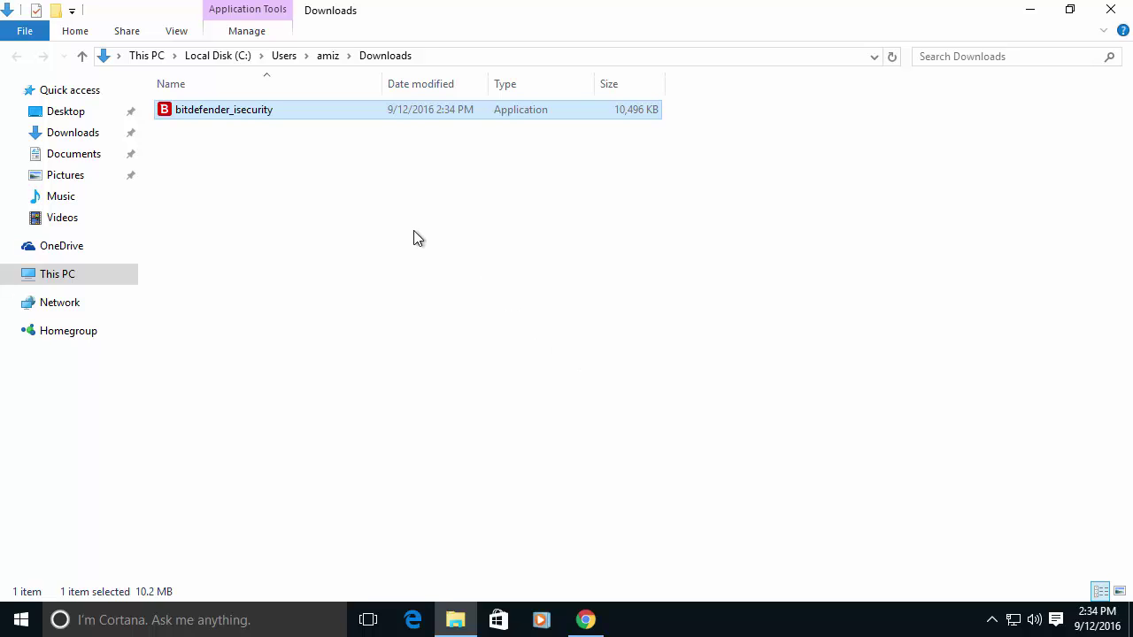
Run bitdefender_isecurity, approve it in User Account Control, and minimize File Explorer behind the installer.
left_click(319, 239)
left_click(249, 108)
double_click(249, 109)
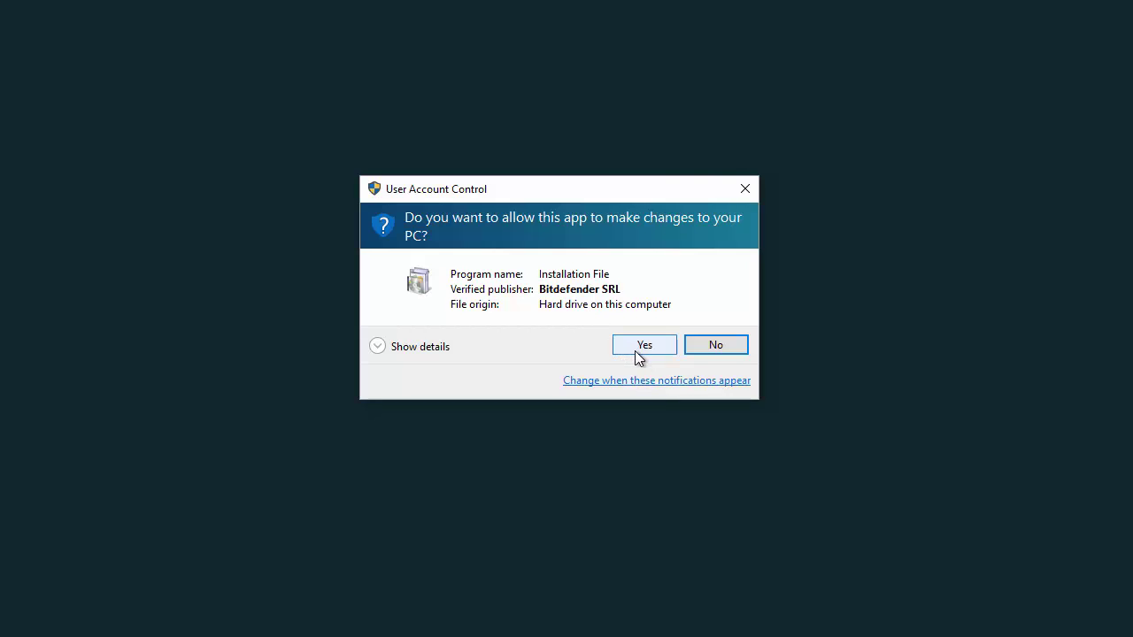
left_click(638, 352)
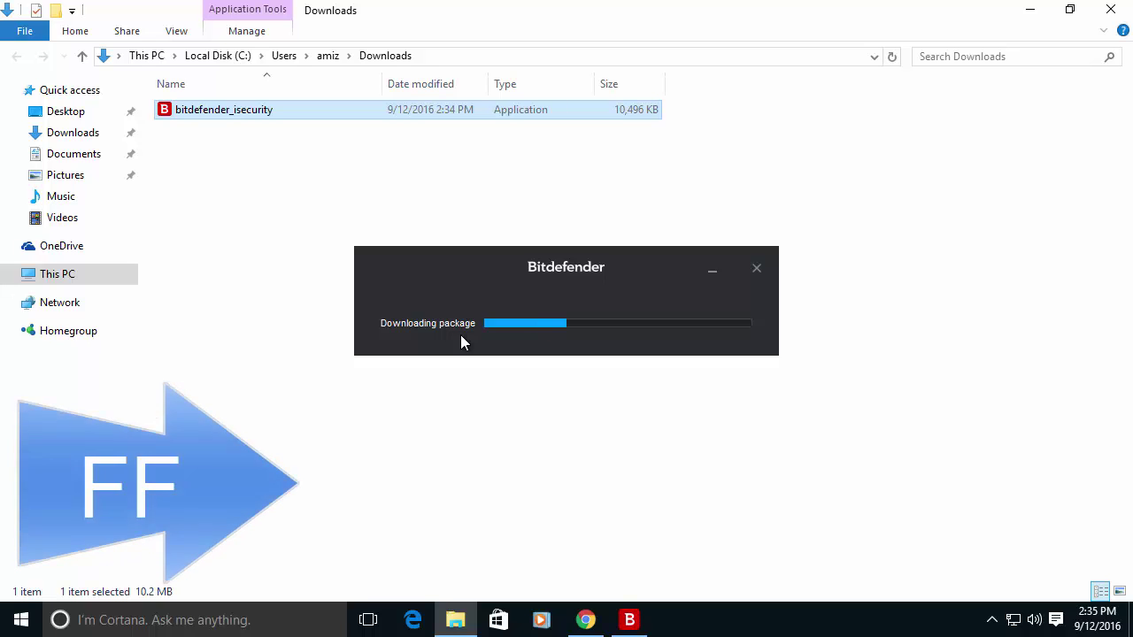
left_click(1029, 9)
left_click(1027, 16)
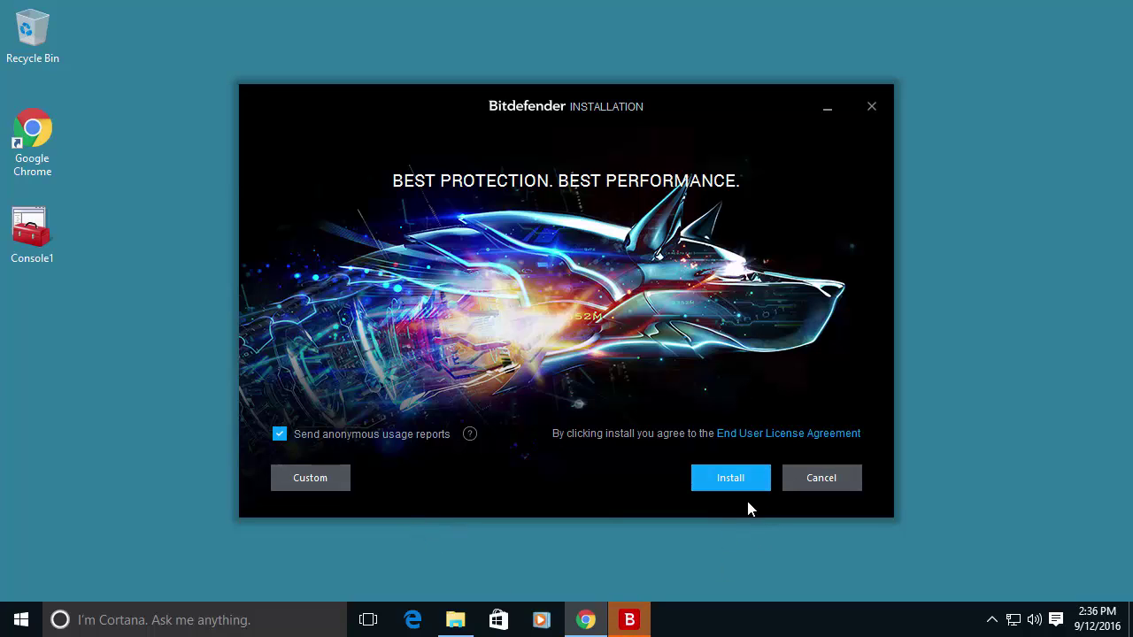
Choose Custom to view the C:\Program Files\Bitdefender\Bitdefender 2016\ install path and proxy options.
left_click(310, 478)
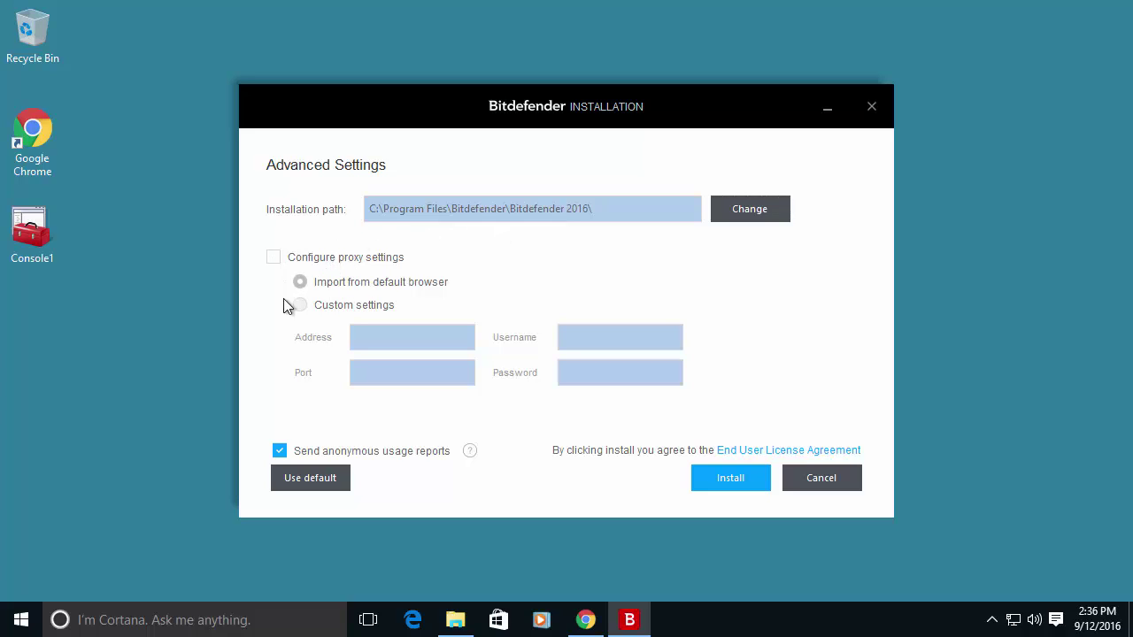
left_click(328, 259)
left_click(327, 260)
Install Bitdefender using the default settings and acknowledge the successful installation message.
left_click(312, 480)
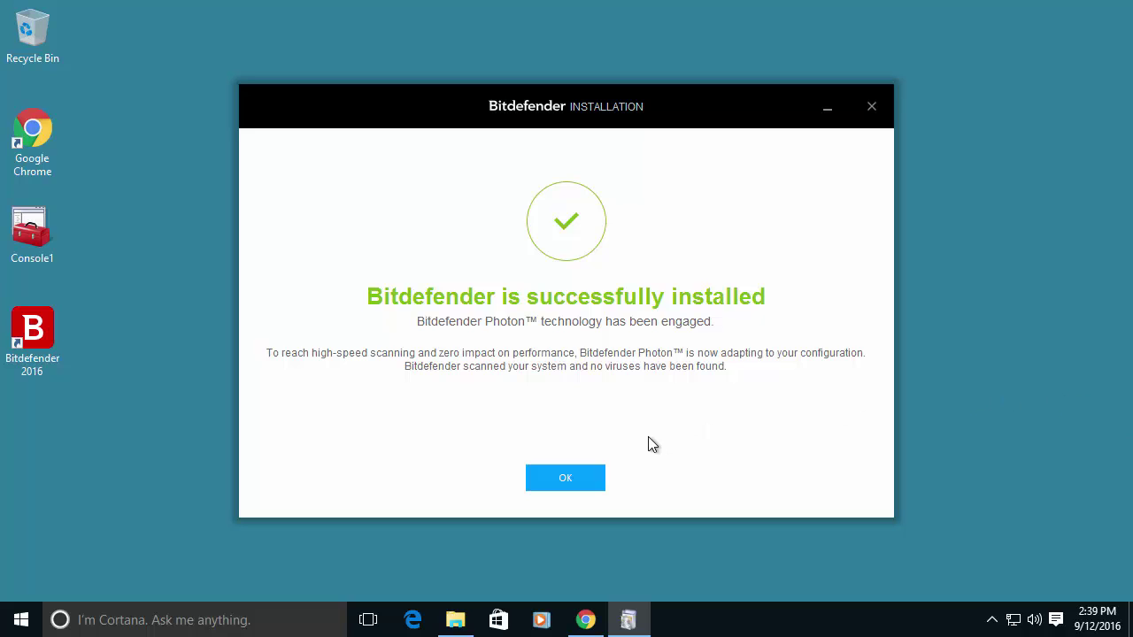
left_click(542, 483)
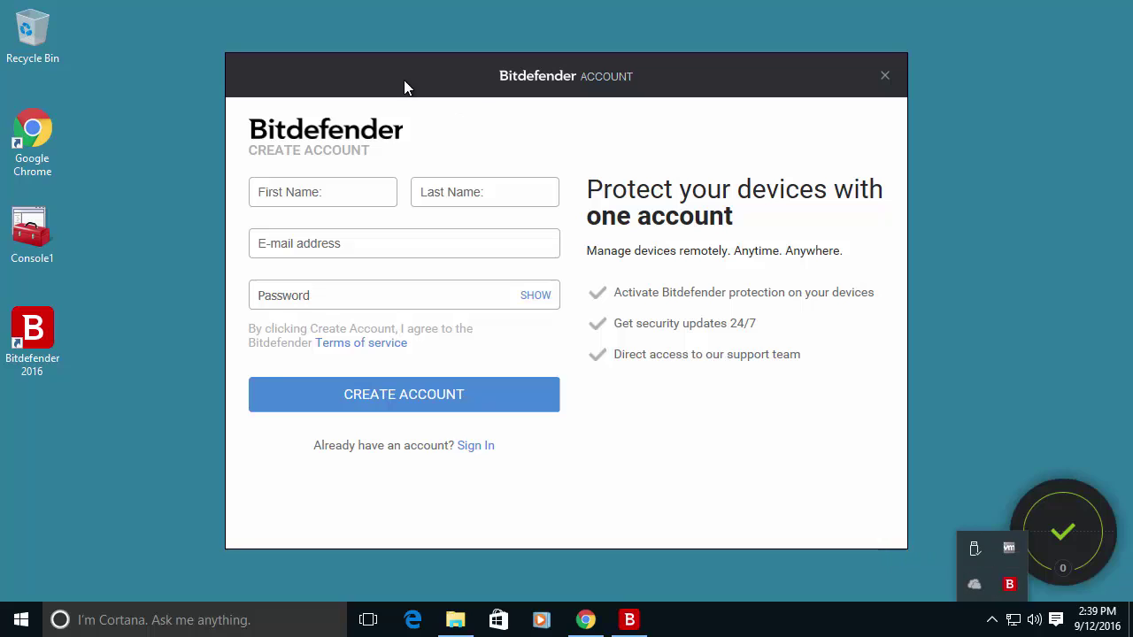
Paste the e-mail address into the account form and trim copies of it into first and last names.
left_click_drag(387, 78, 384, 52)
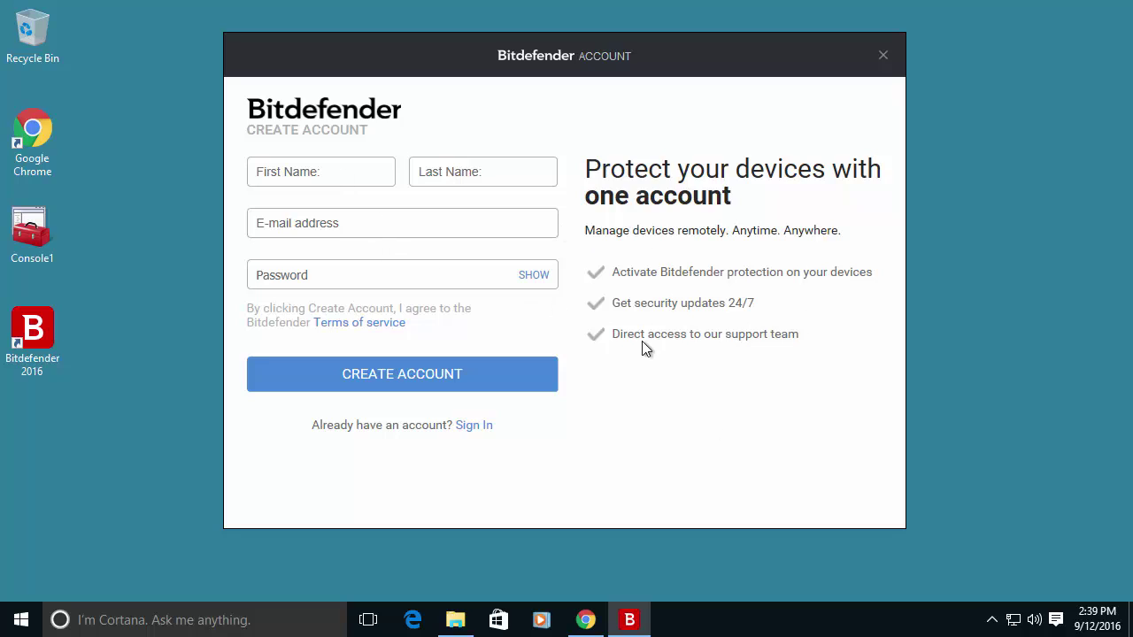
left_click(992, 622)
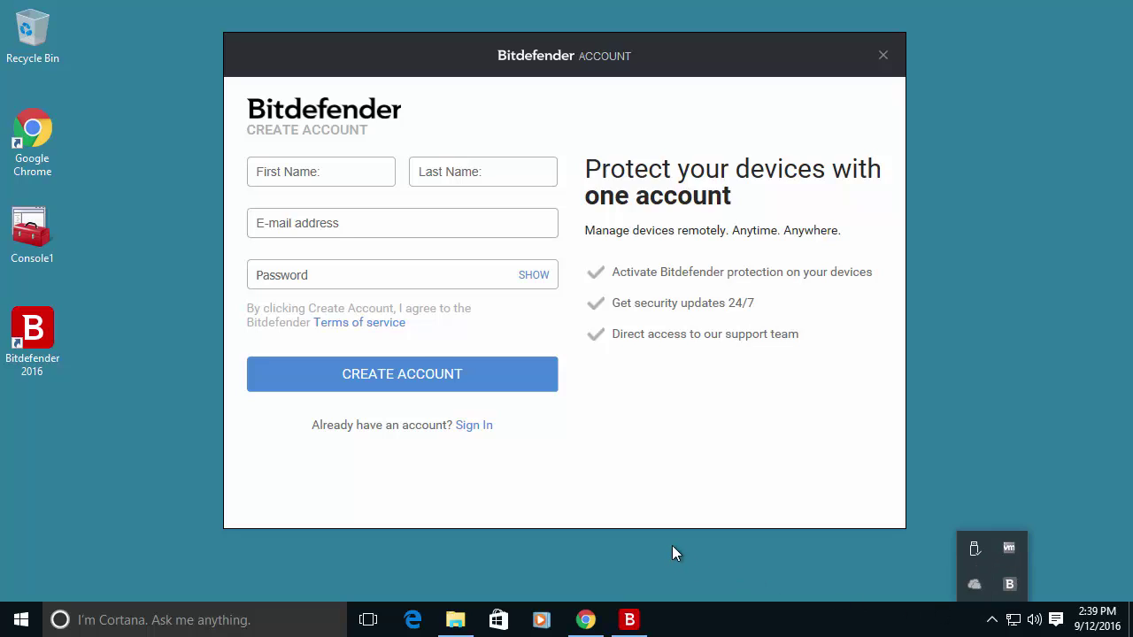
left_click(334, 226)
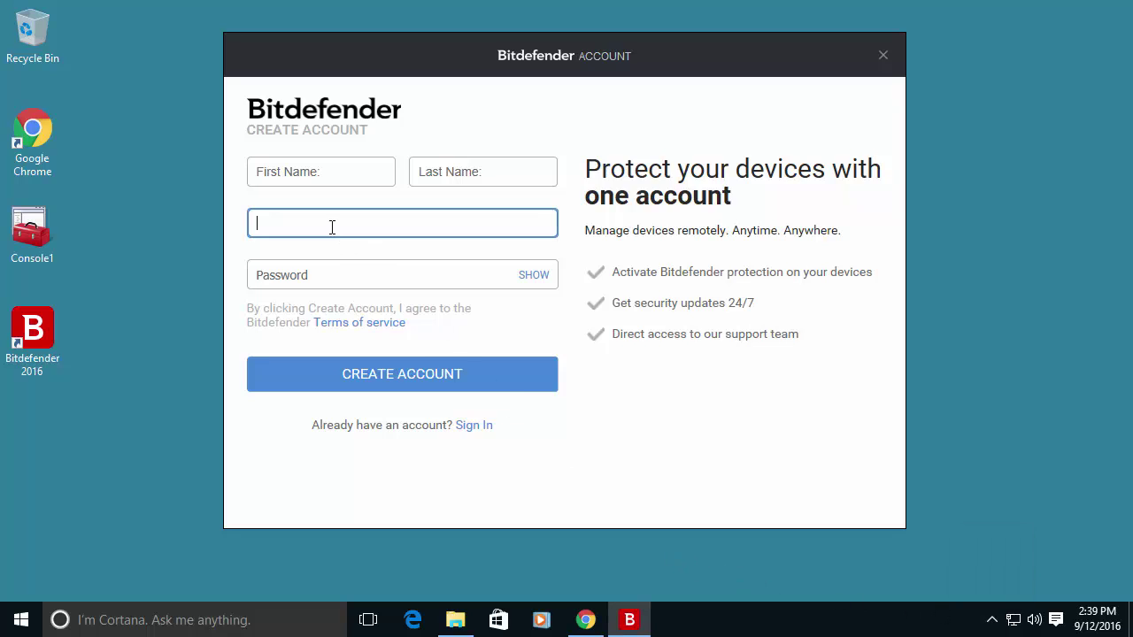
key("ctrl+v")
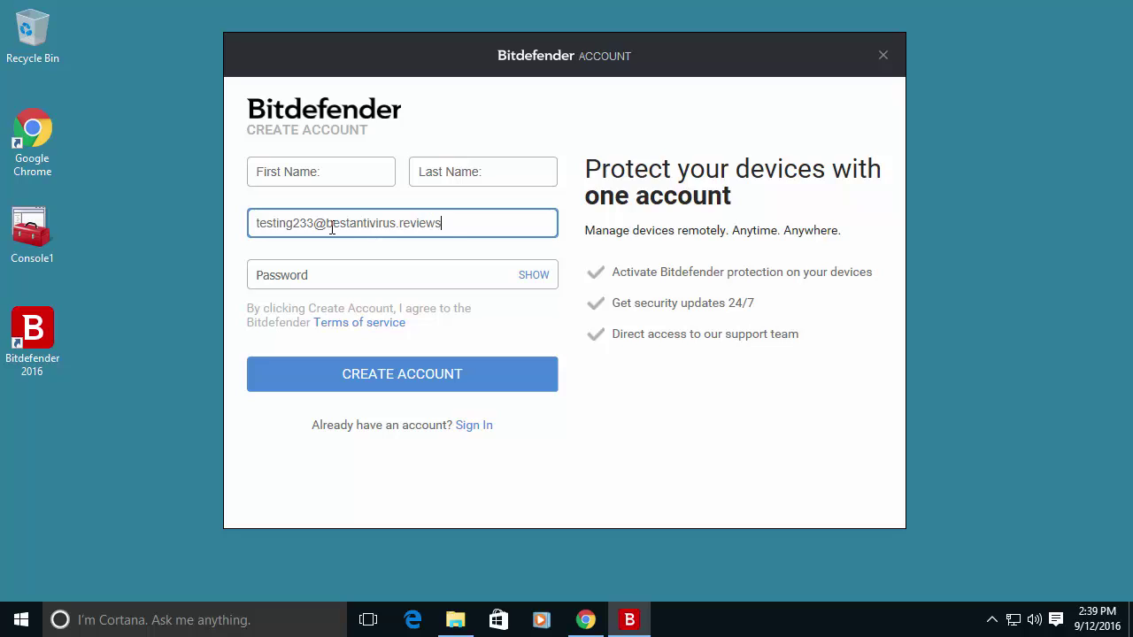
left_click(340, 178)
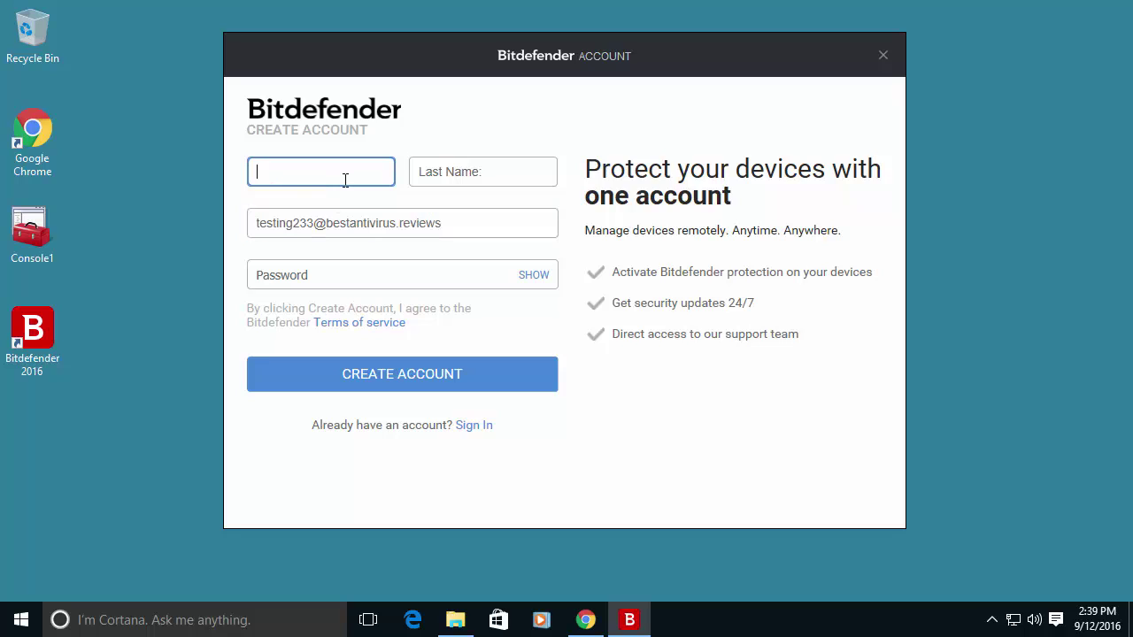
key("ctrl+v")
key("BackSpace")
key("BackSpace")
key("BackSpace")
key("BackSpace")
key("BackSpace")
key("BackSpace")
key("BackSpace")
key("BackSpace")
key("BackSpace")
key("BackSpace")
key("BackSpace")
key("BackSpace")
key("BackSpace")
key("BackSpace")
key("BackSpace")
key("BackSpace")
key("BackSpace")
key("BackSpace")
key("BackSpace")
key("BackSpace")
key("BackSpace")
key("BackSpace")
left_click(440, 176)
key("ctrl+v")
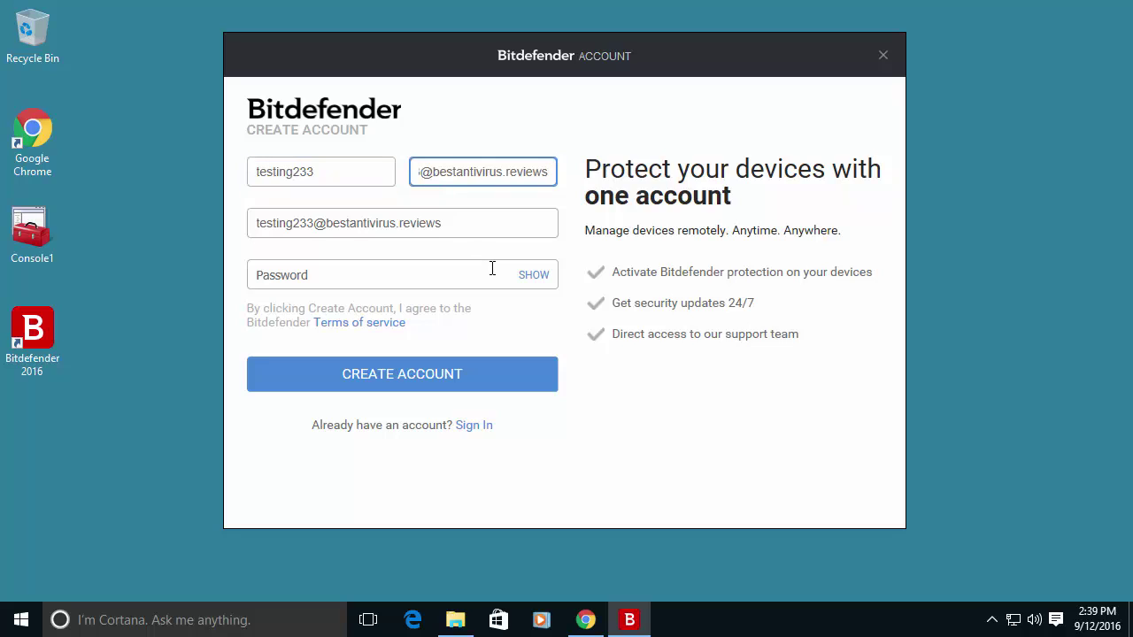
key("BackSpace")
key("BackSpace")
key("BackSpace")
key("BackSpace")
key("BackSpace")
key("BackSpace")
key("BackSpace")
key("BackSpace")
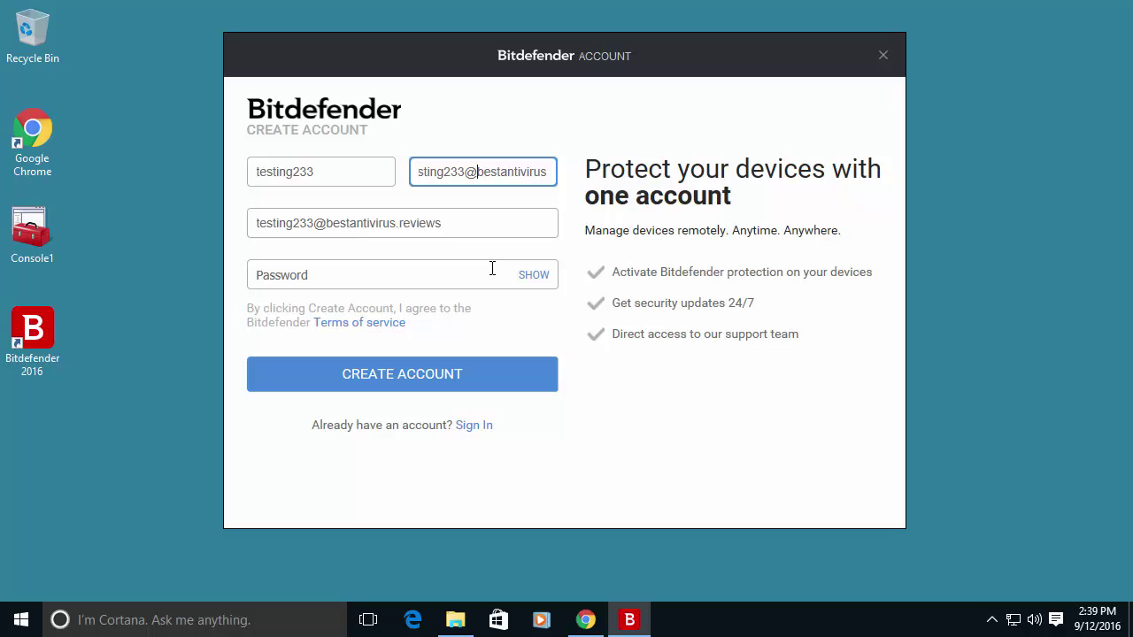
key("BackSpace")
key("BackSpace")
key("BackSpace")
key("BackSpace")
key("BackSpace")
key("BackSpace")
key("BackSpace")
key("BackSpace")
key("BackSpace")
key("BackSpace")
key("BackSpace")
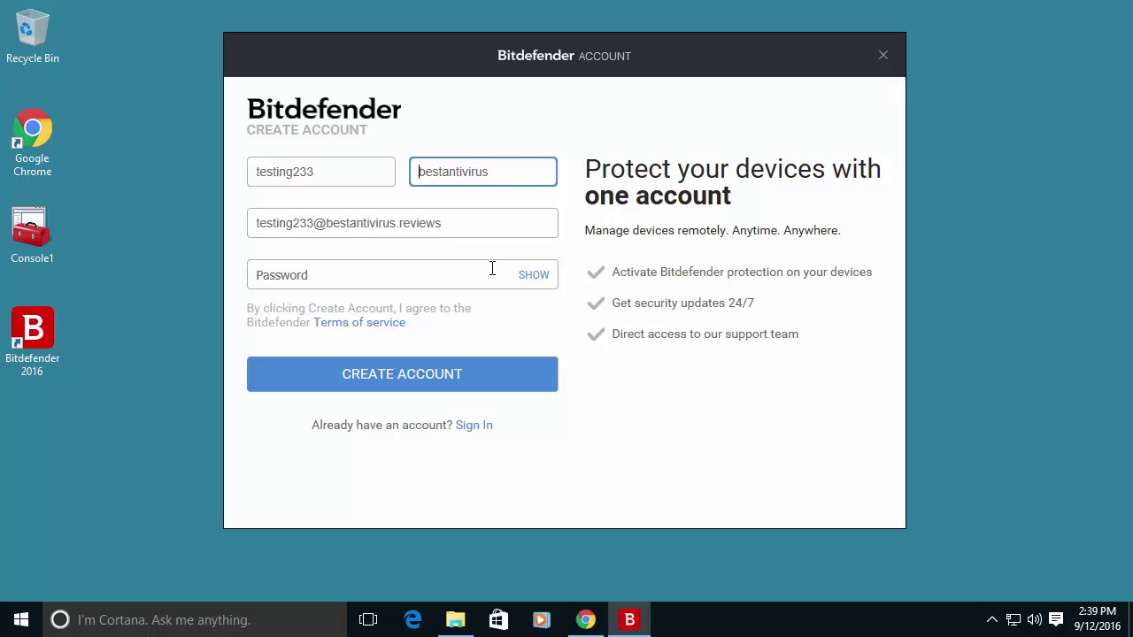
Enter a visible password and correct it until it meets every password rule.
left_click(476, 280)
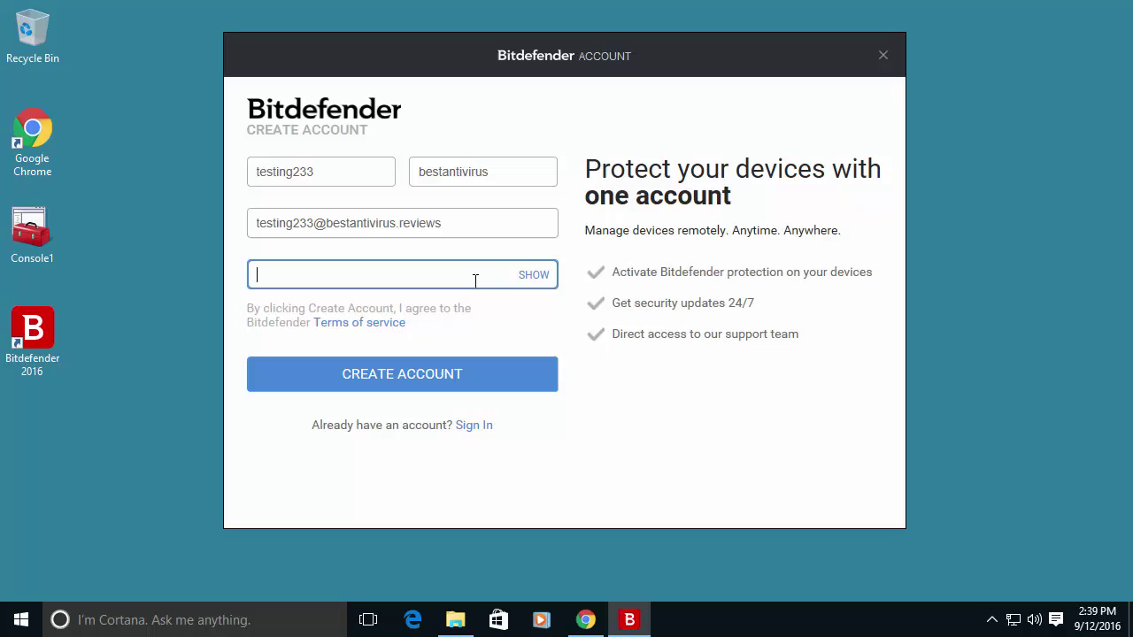
left_click(522, 275)
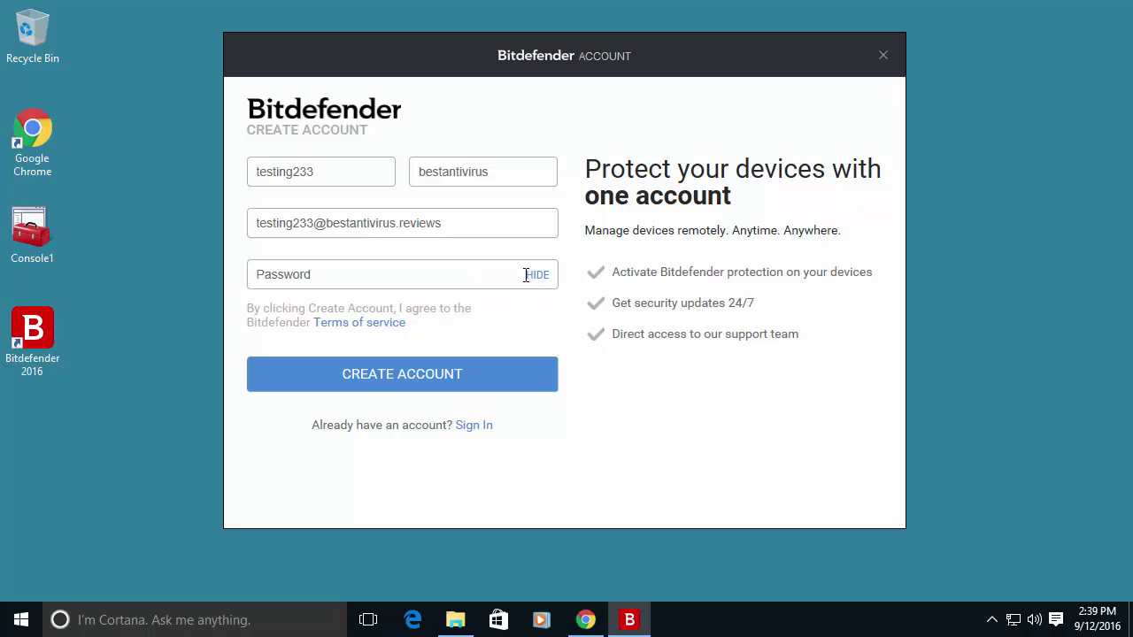
left_click(525, 275)
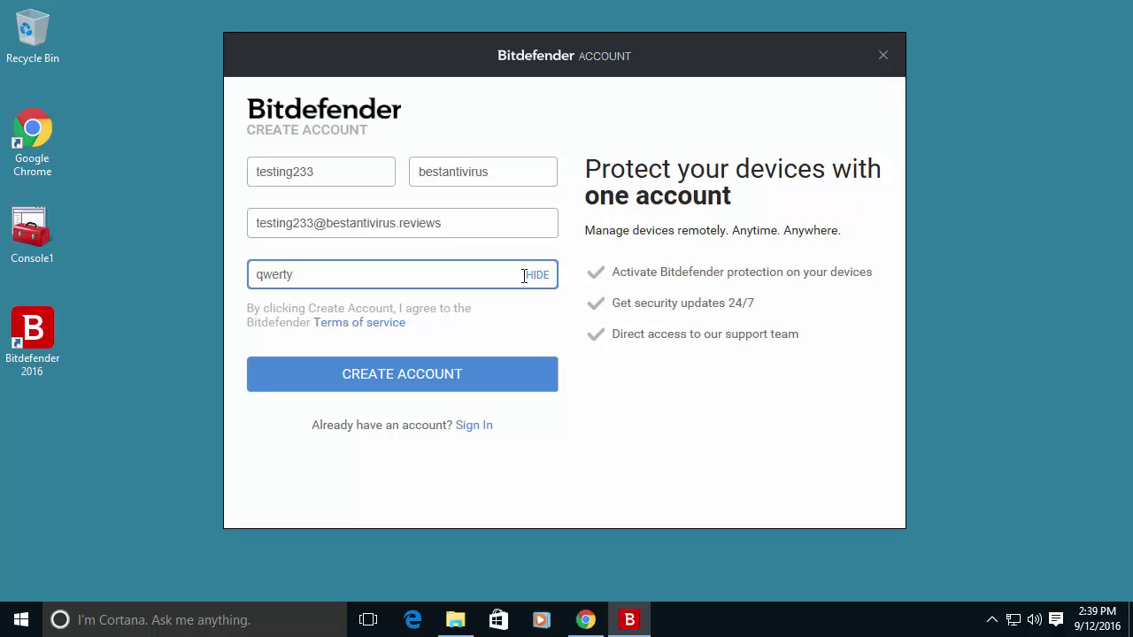
left_click(405, 376)
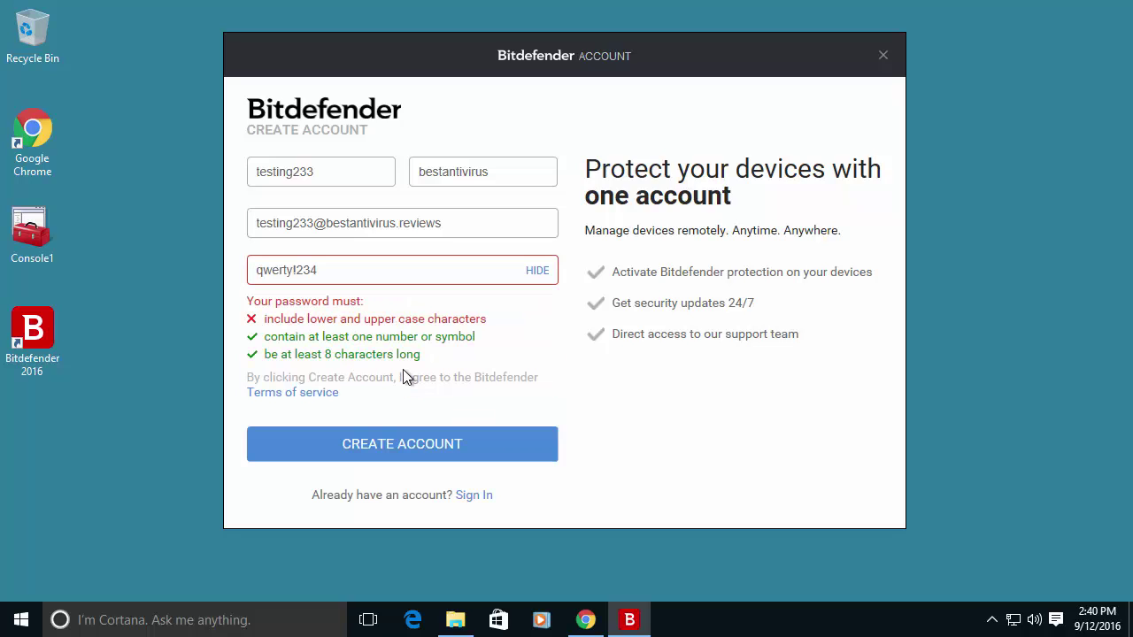
left_click(335, 272)
type("H")
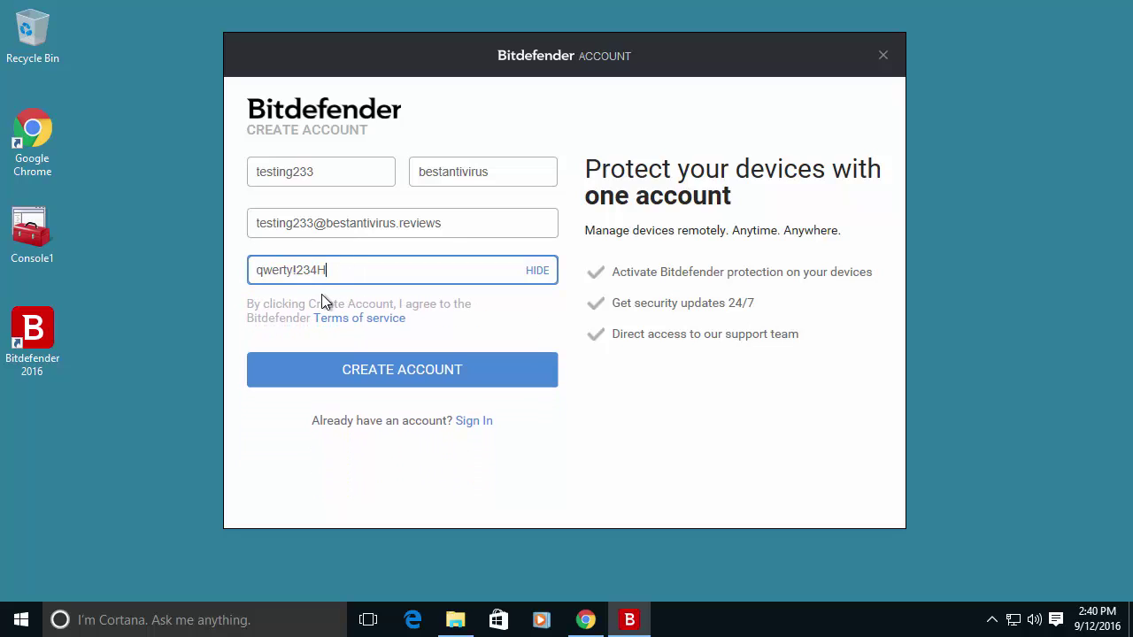
Create the account, pick 'I don't have a subscription, I want to try the product for free', and continue.
left_click(398, 376)
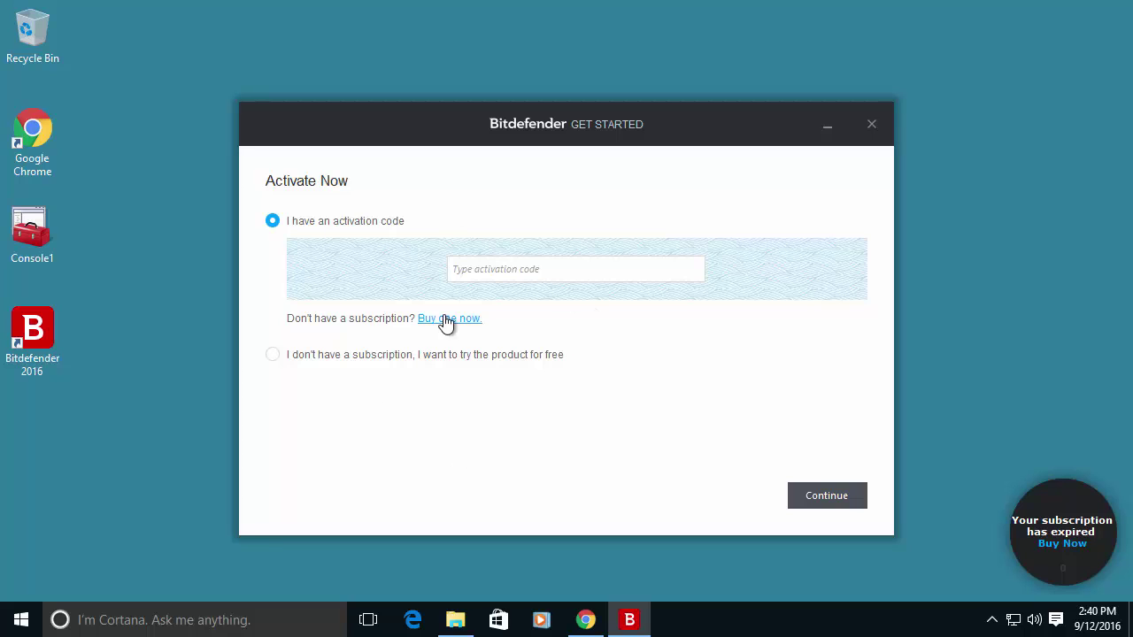
left_click(508, 271)
left_click(274, 359)
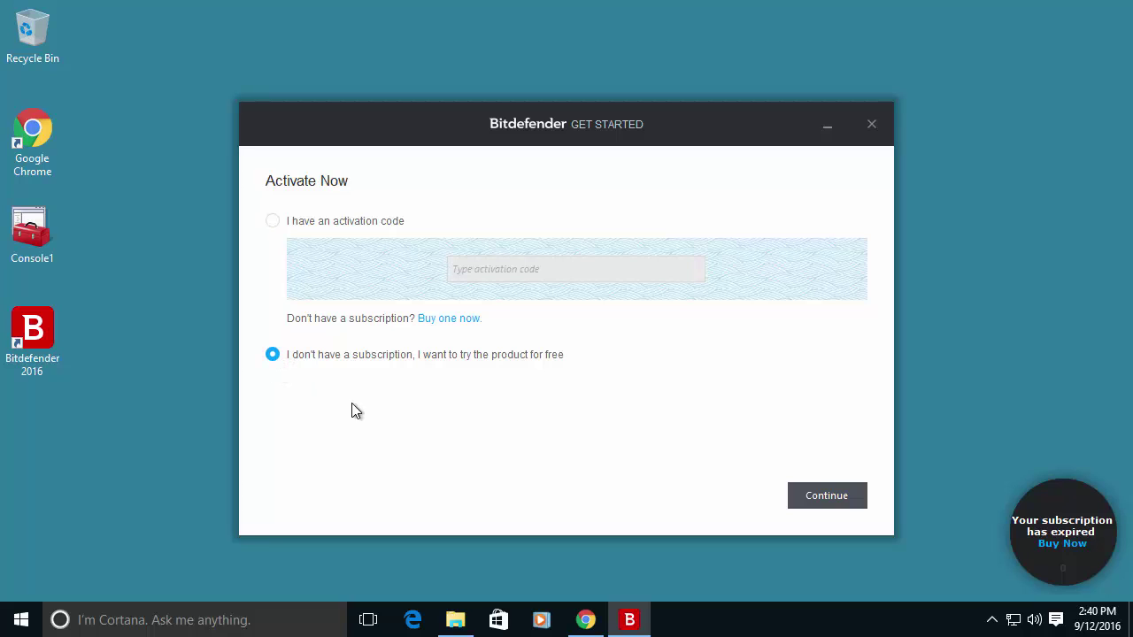
left_click(827, 501)
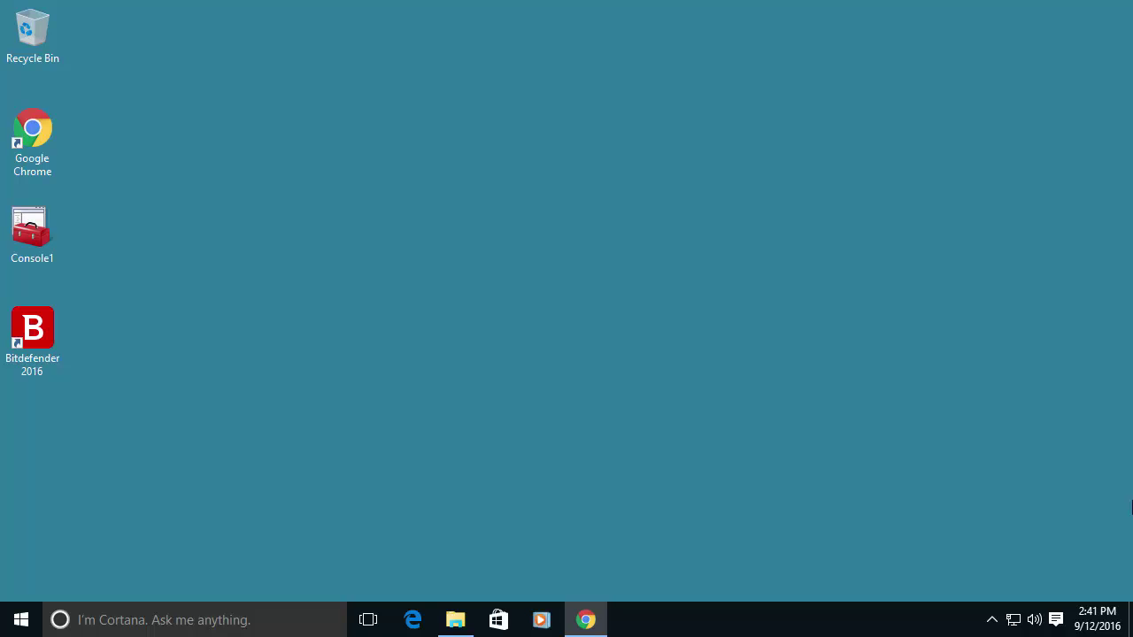
Use Show from the Bitdefender tray icon menu to open the dashboard with 30 trial days left.
right_click(994, 617)
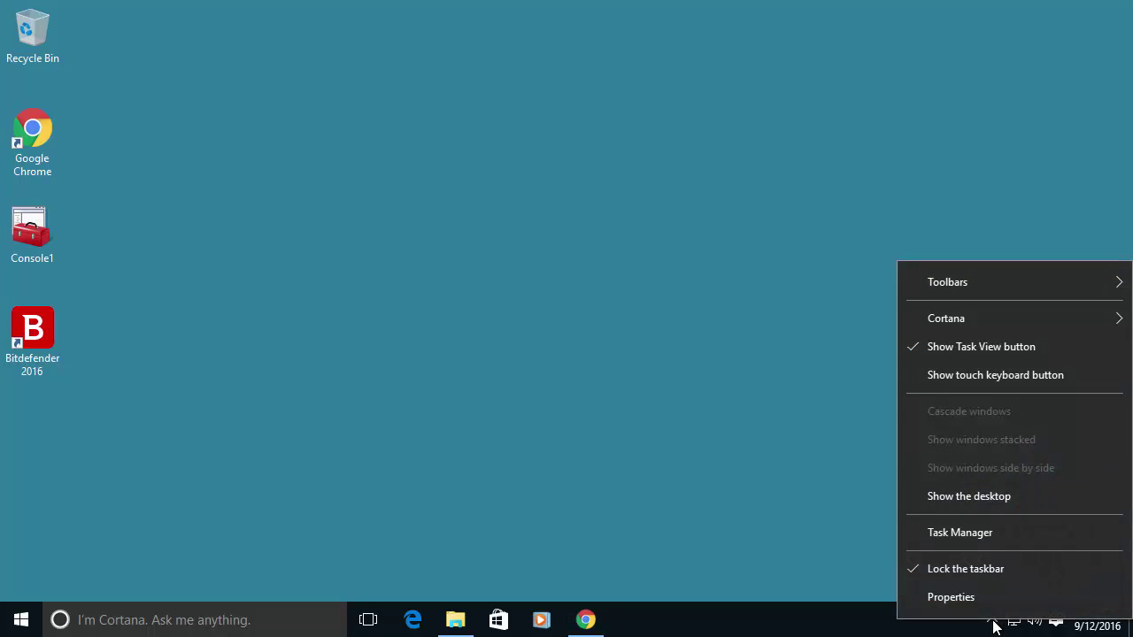
left_click(993, 617)
right_click(1013, 586)
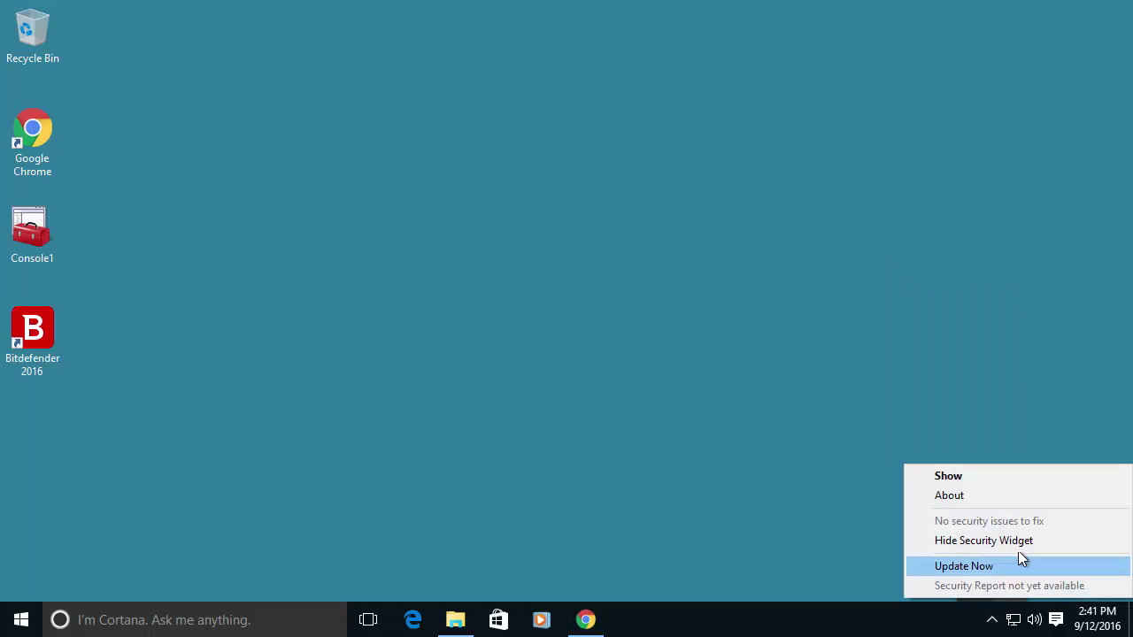
left_click(986, 478)
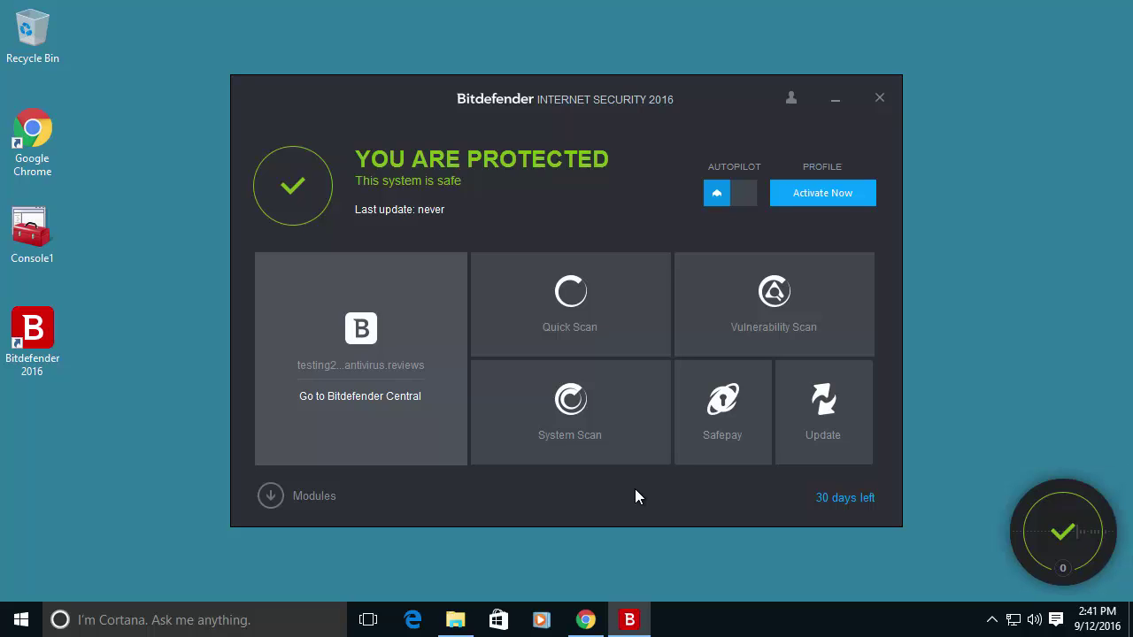
Update Bitdefender so the dashboard shows 'YOU ARE PROTECTED' and 'Last update: today'.
left_click(809, 442)
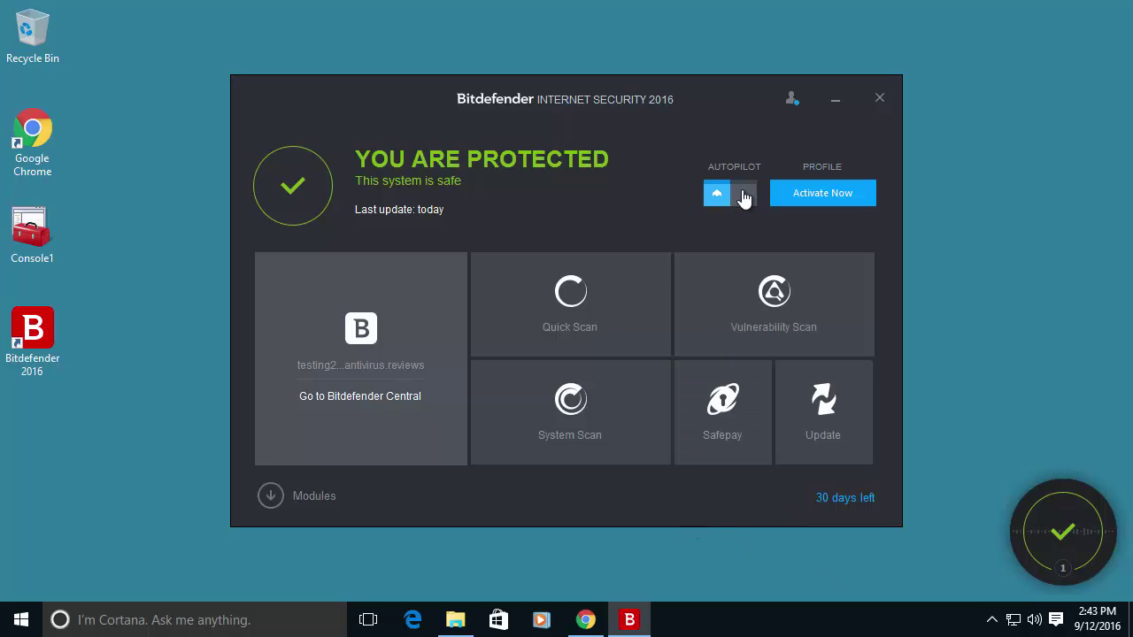
left_click(791, 101)
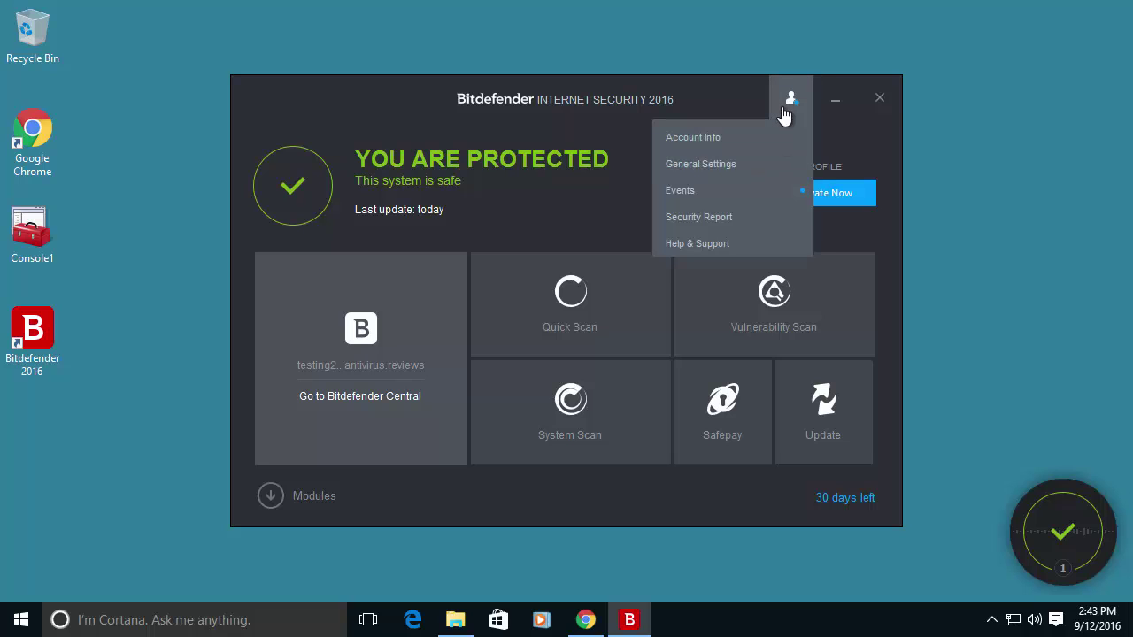
left_click(717, 165)
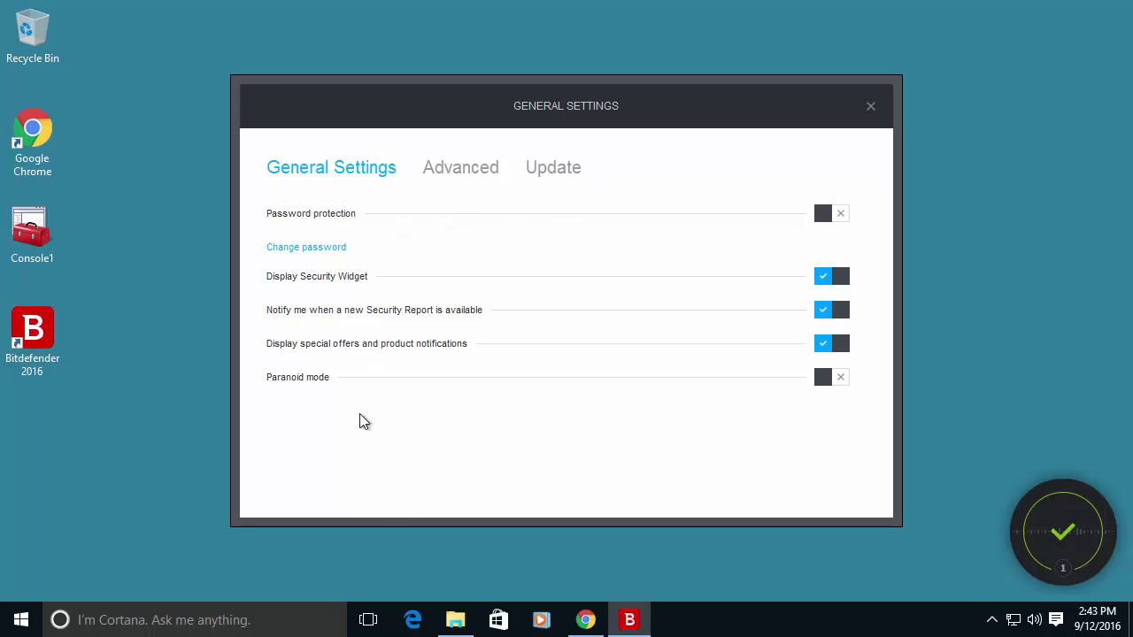
left_click(447, 175)
left_click(546, 172)
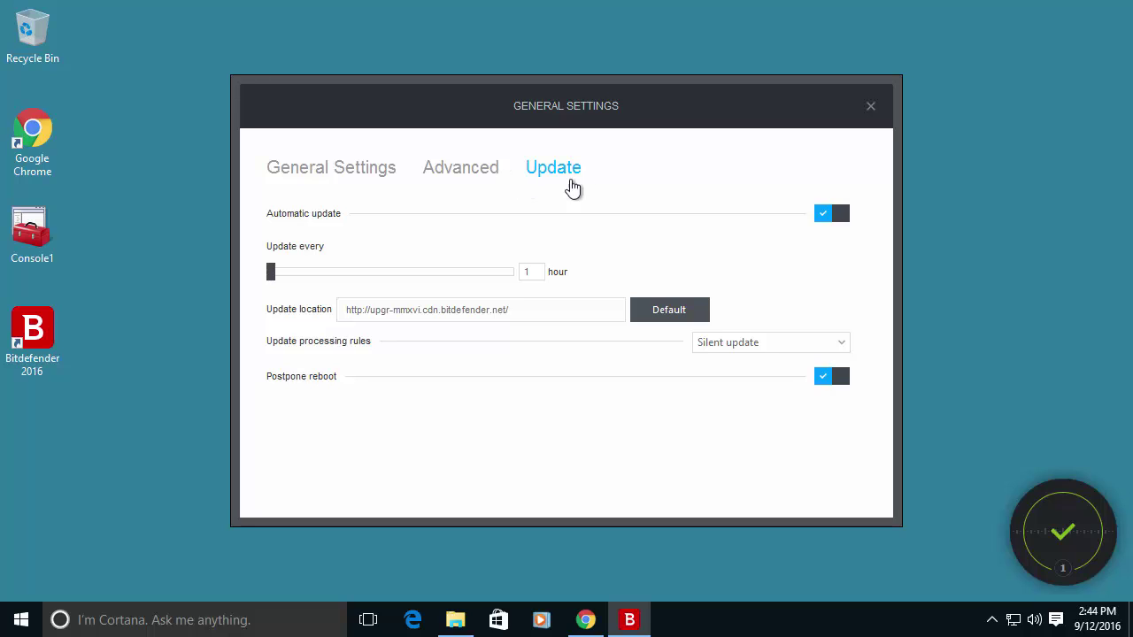
left_click(870, 106)
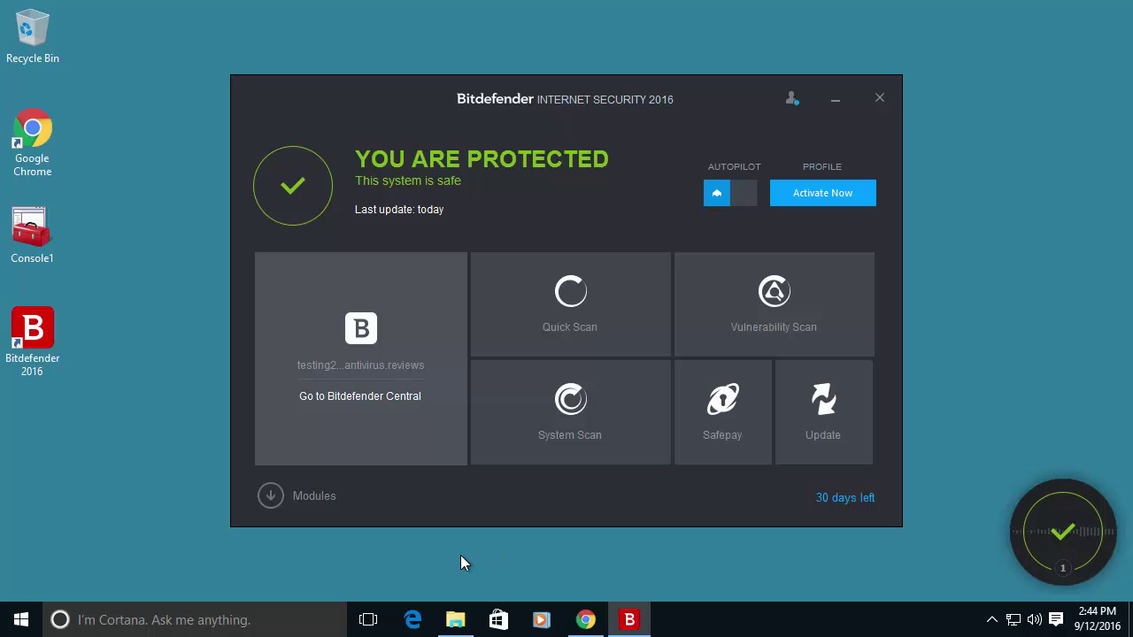
From Modules > Manage Scans, start a new custom task named Custom Scan.
left_click(308, 497)
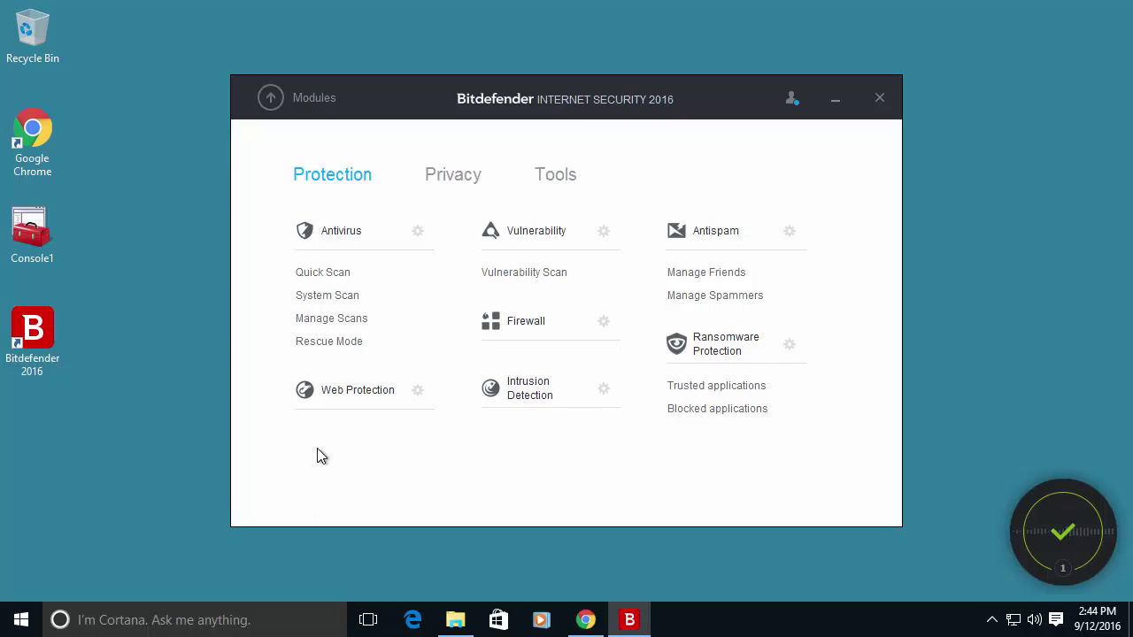
left_click(331, 319)
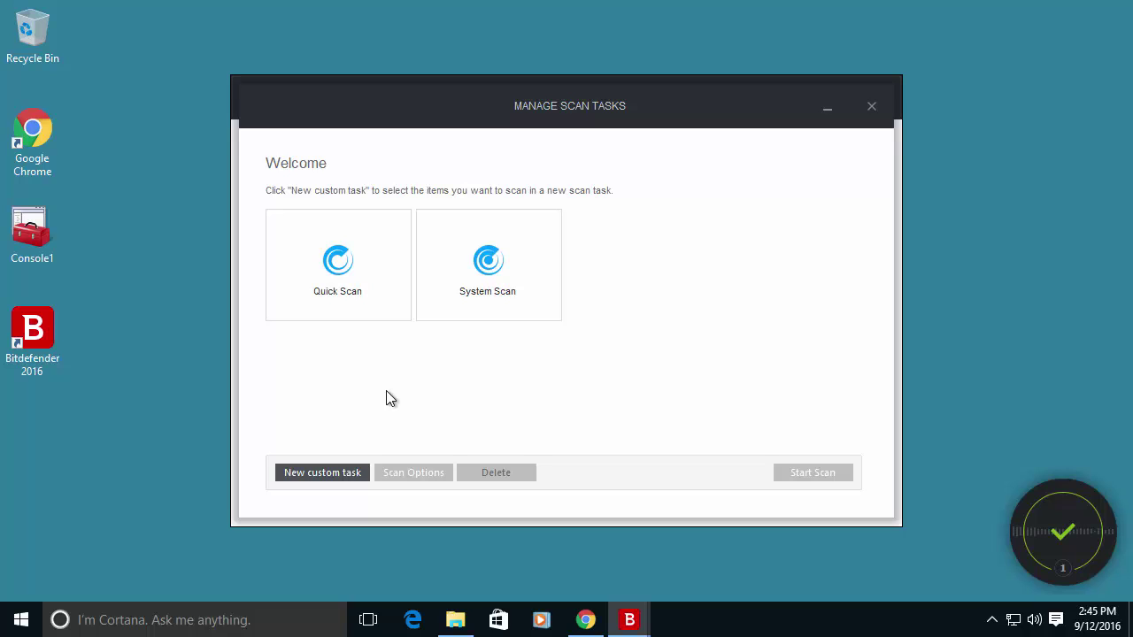
left_click(311, 476)
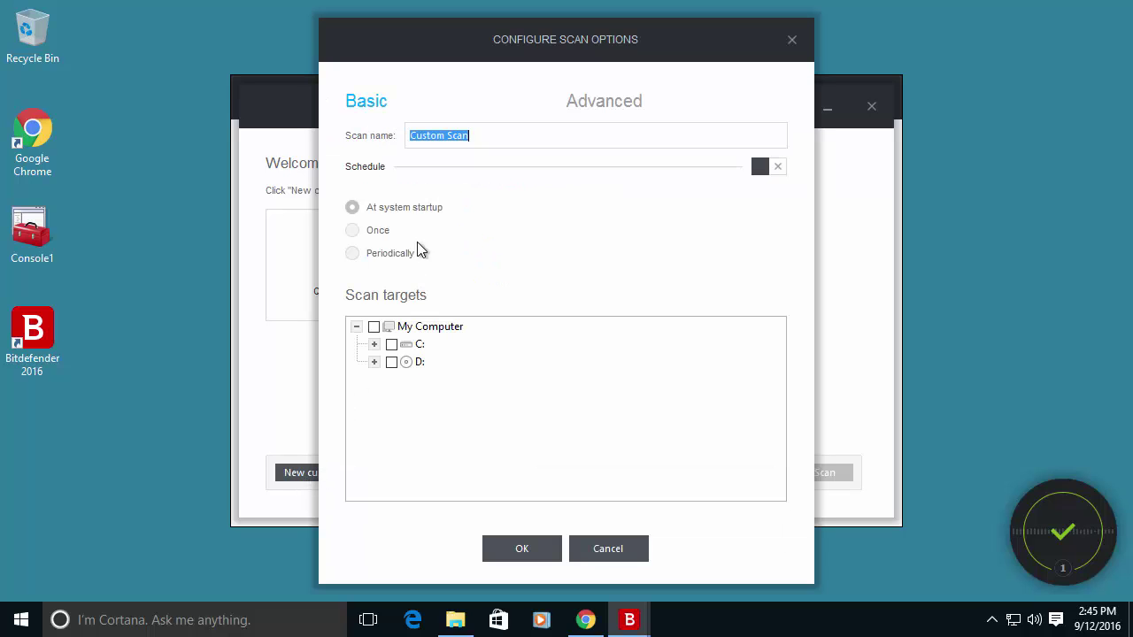
left_click(367, 258)
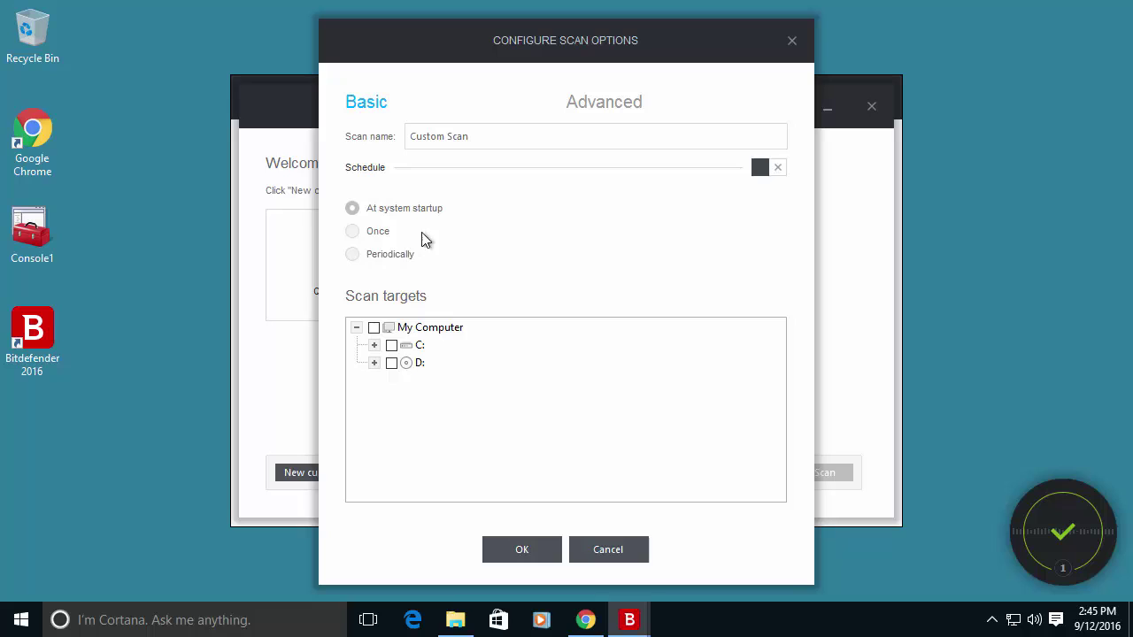
Schedule the scan to run periodically every 1 day starting at 3:45 AM.
left_click(763, 169)
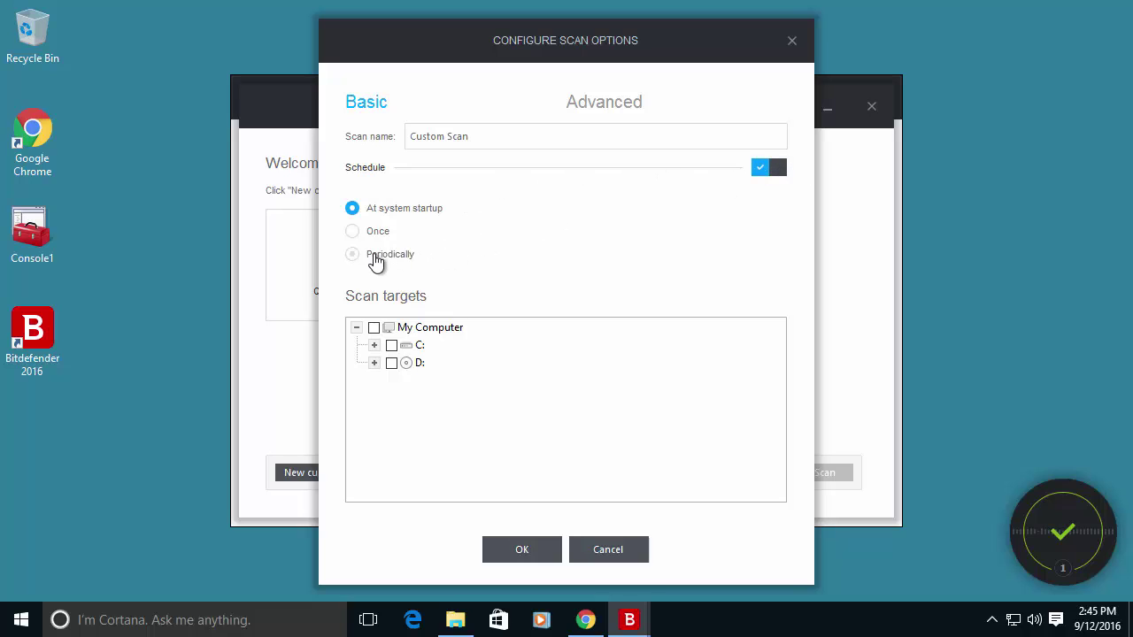
left_click(376, 260)
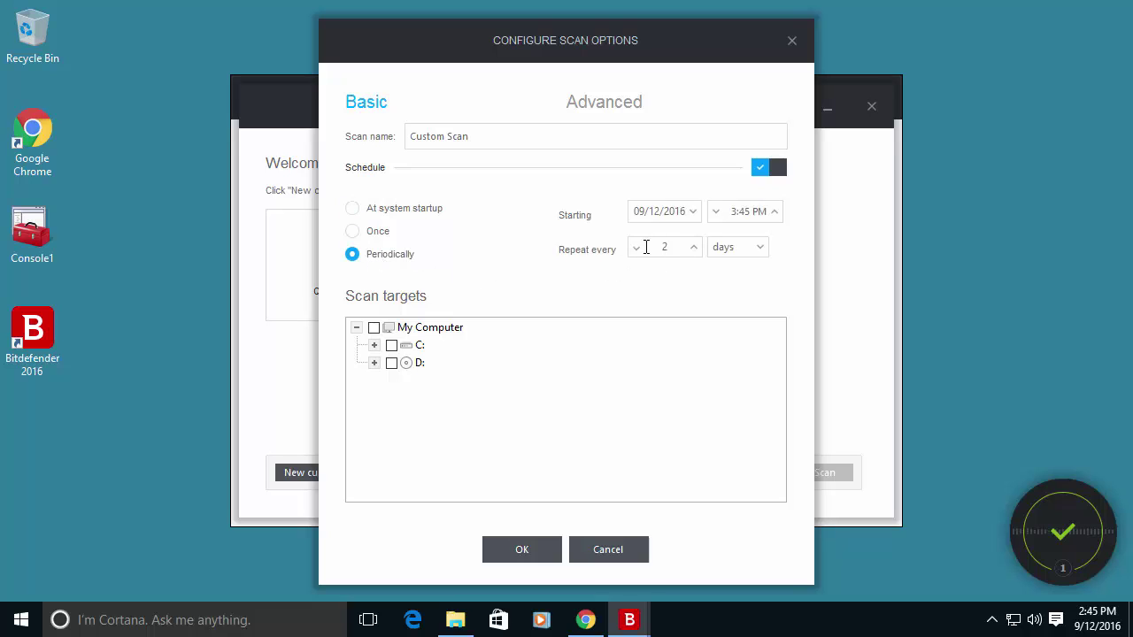
left_click(636, 249)
left_click(734, 216)
left_click(759, 213)
key("Down")
Target all of My Computer (C: and D:) and save the custom scan.
left_click(376, 331)
left_click(374, 329)
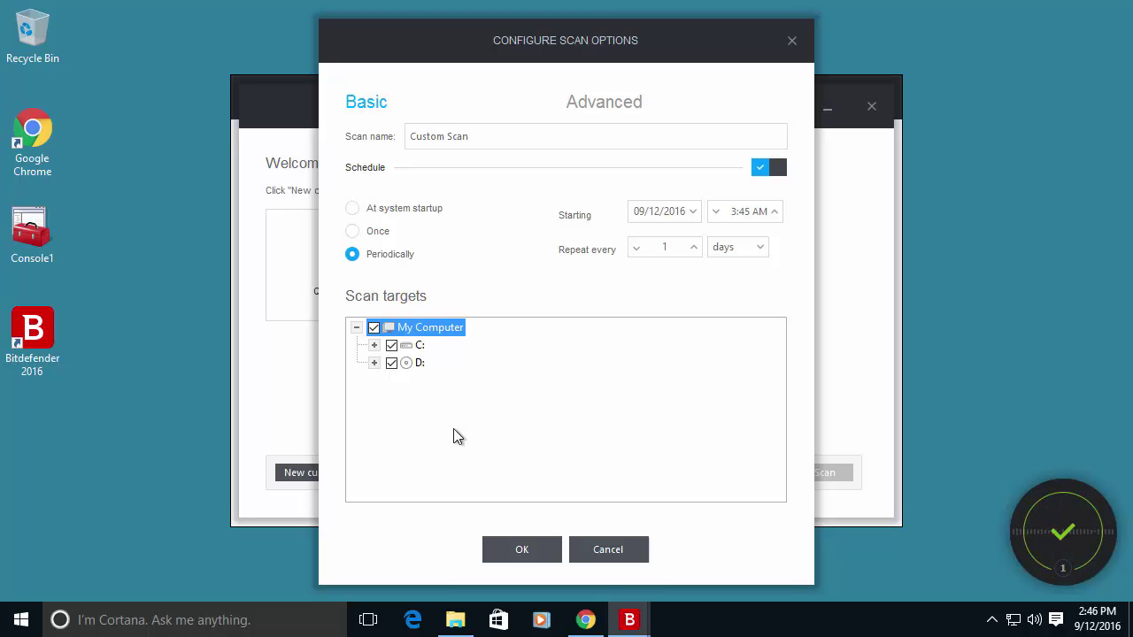
left_click(517, 549)
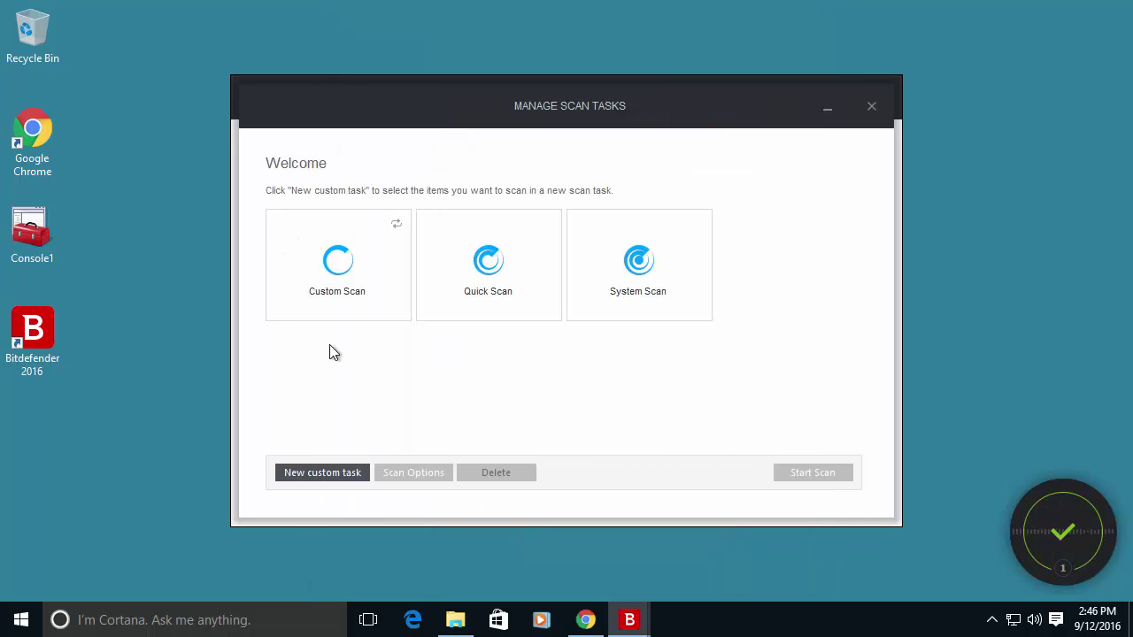
Select the new Custom Scan task, then close the Manage Scan Tasks window.
left_click(386, 231)
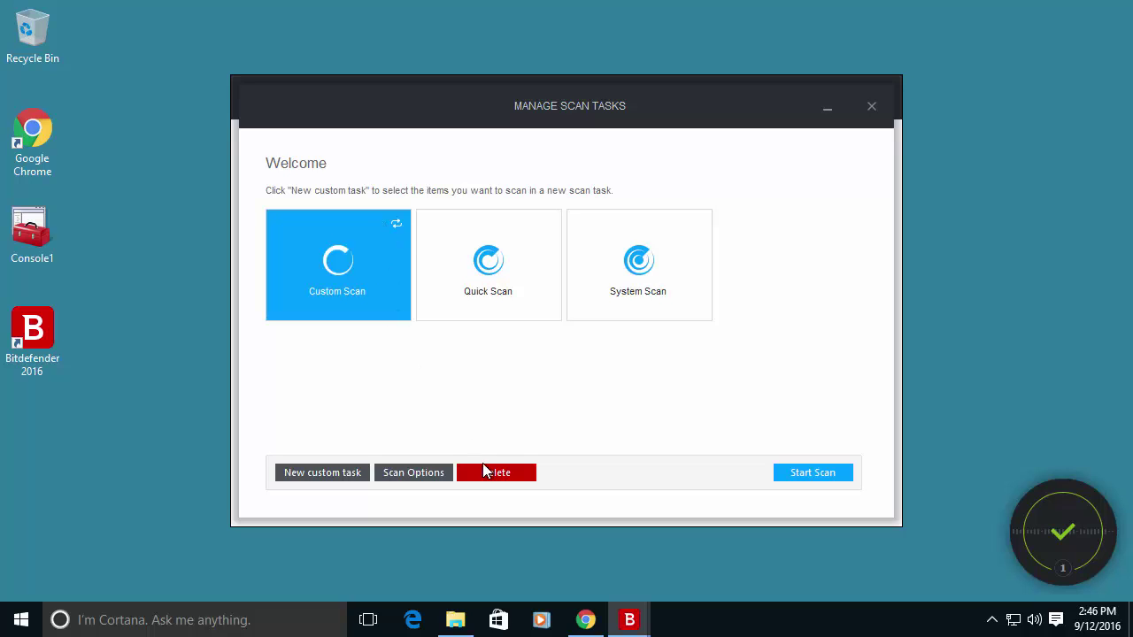
left_click_drag(452, 109, 613, 40)
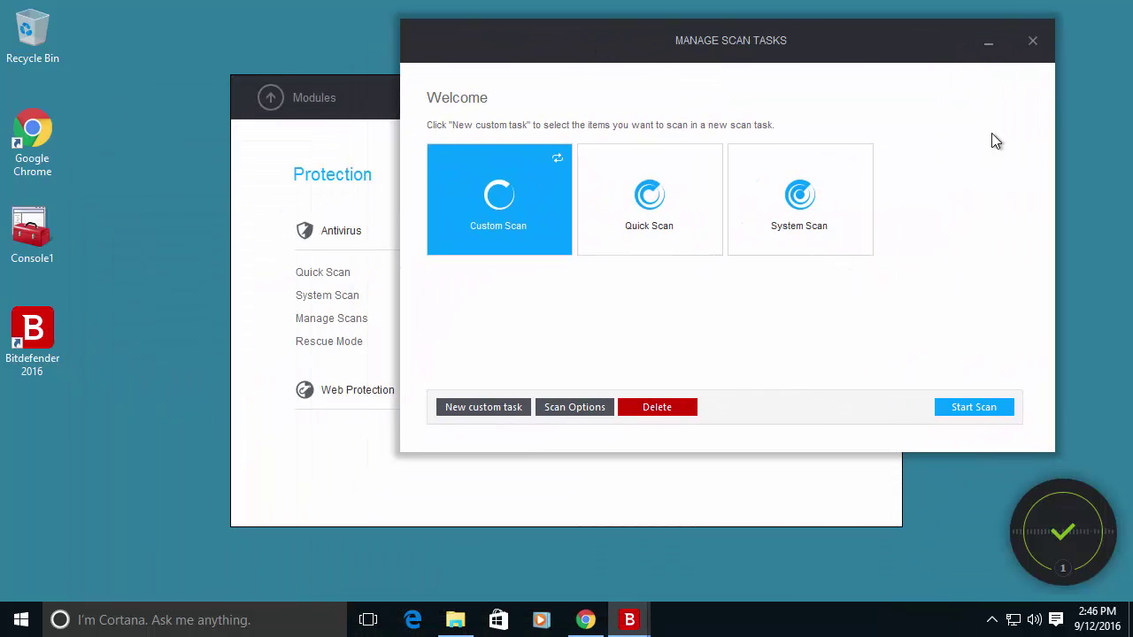
left_click(1032, 41)
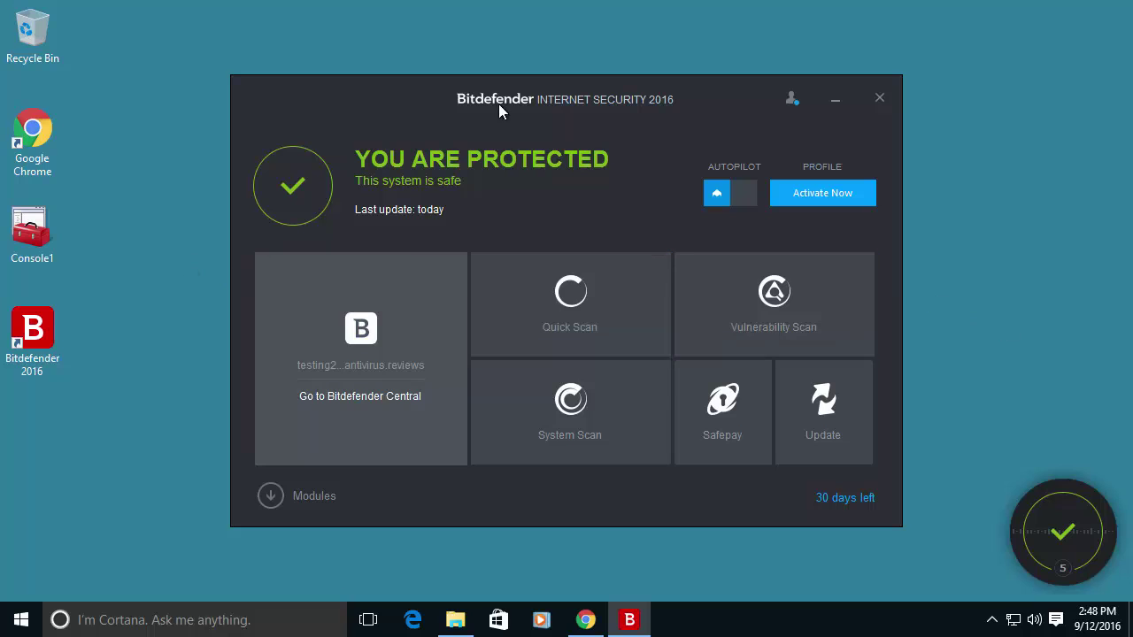
Minimize Bitdefender and launch Google Chrome from the desktop.
left_click(837, 102)
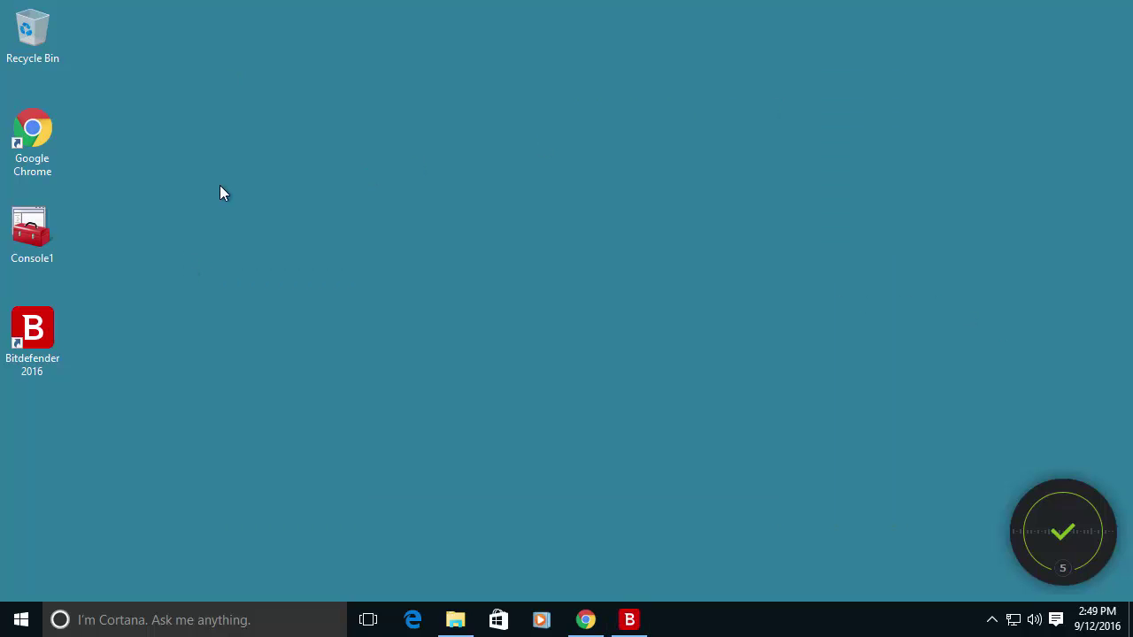
double_click(46, 134)
double_click(903, 40)
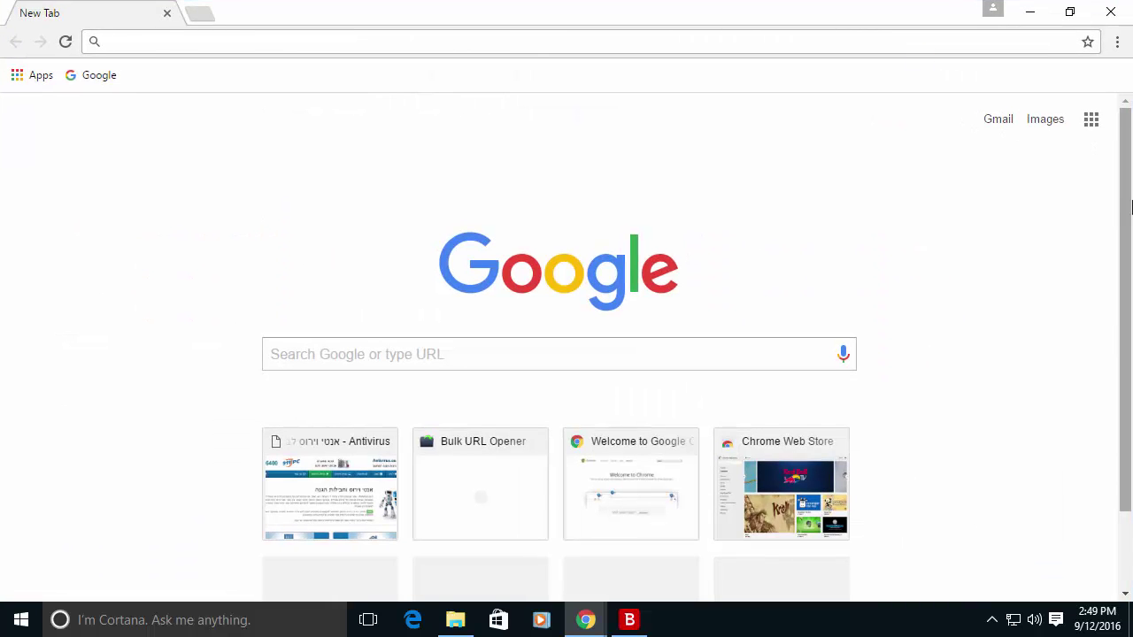
Load sainopen.com/vime/ and bypass Bitdefender's phishing block to reach the fake sign-in.
type("http://sainopen.com/vime/")
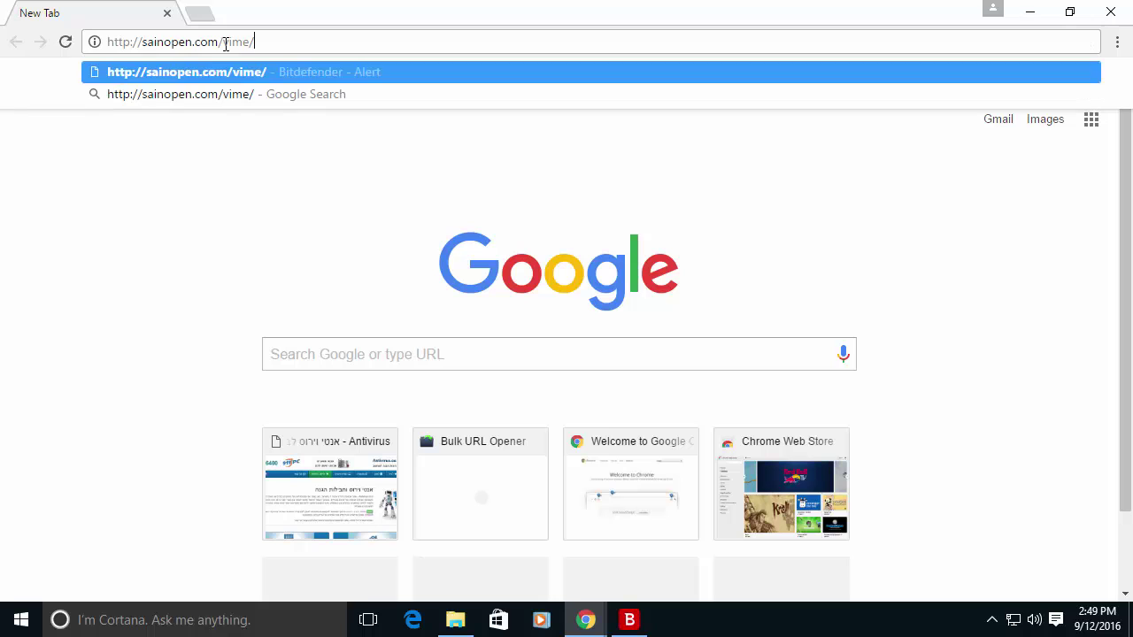
key("Return")
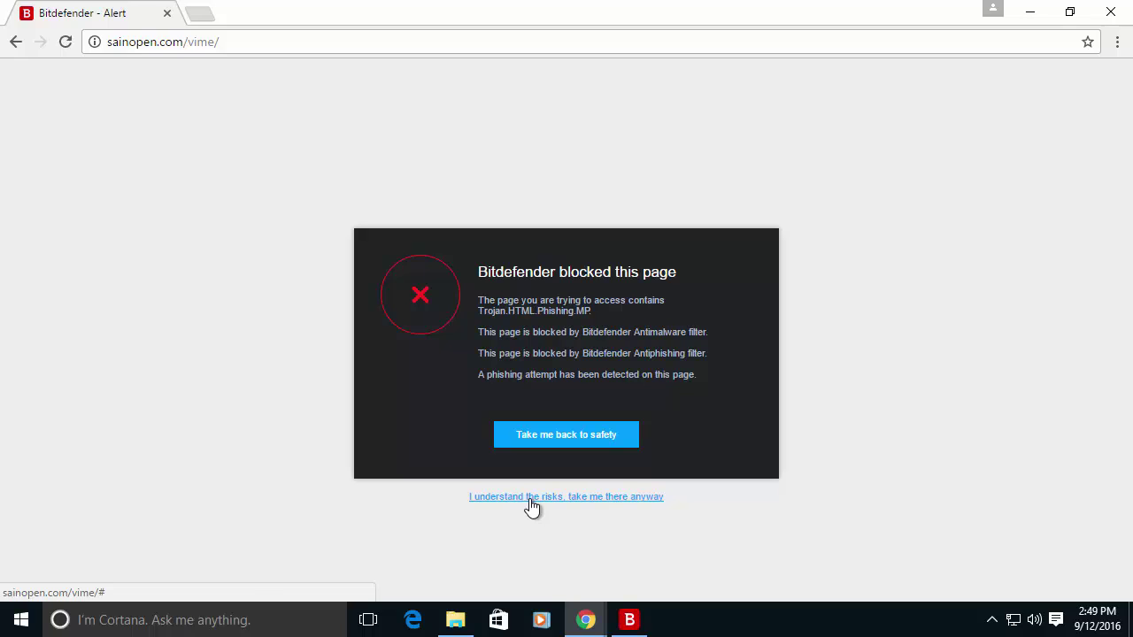
left_click(529, 498)
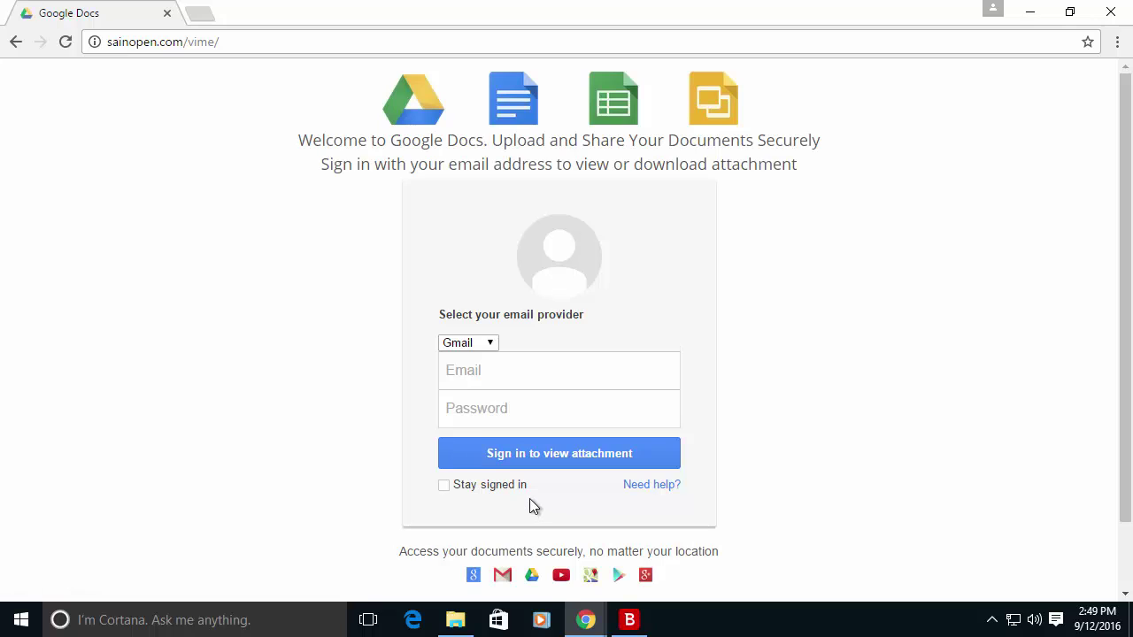
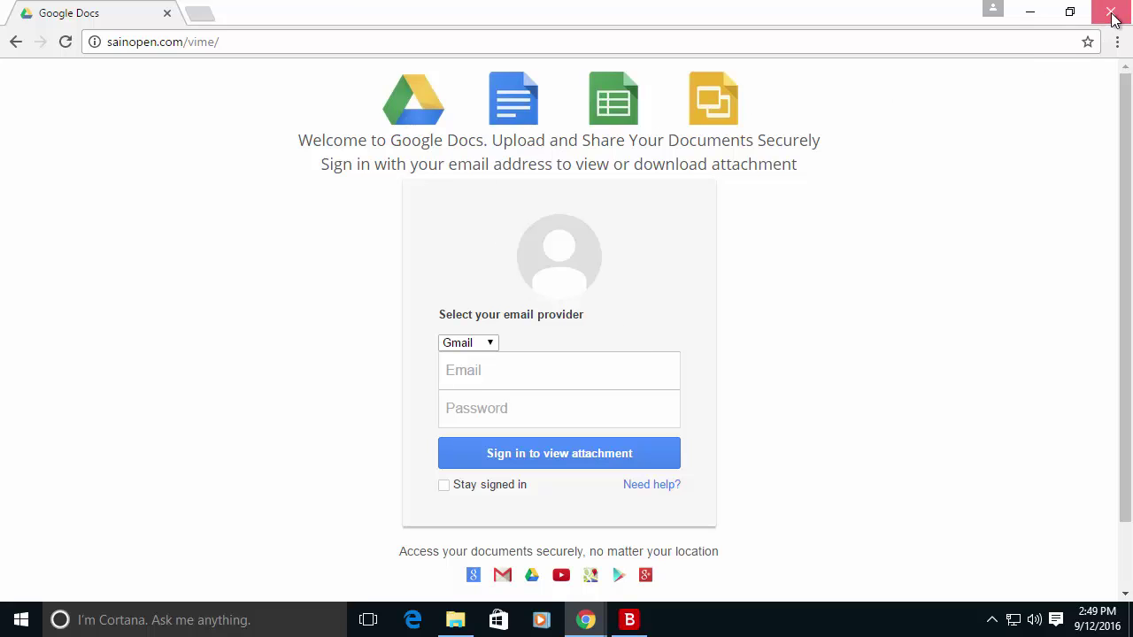
Close Chrome's fake Google Docs sign-in page and bring up Bitdefender's tray menu showing no issues.
left_click(1111, 13)
left_click(992, 619)
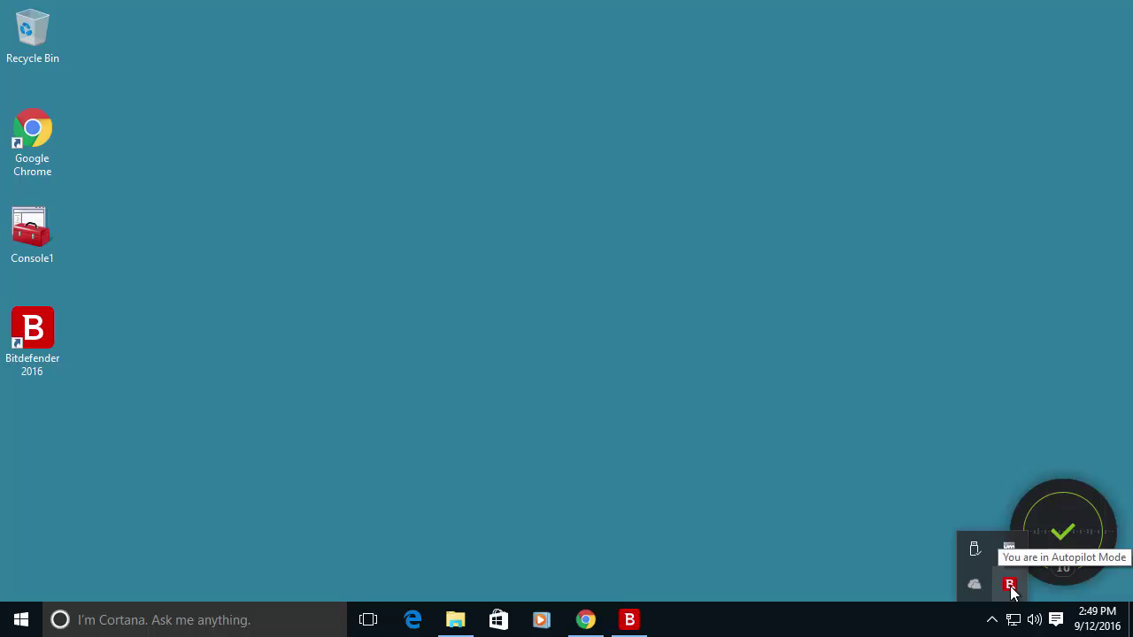
right_click(1012, 591)
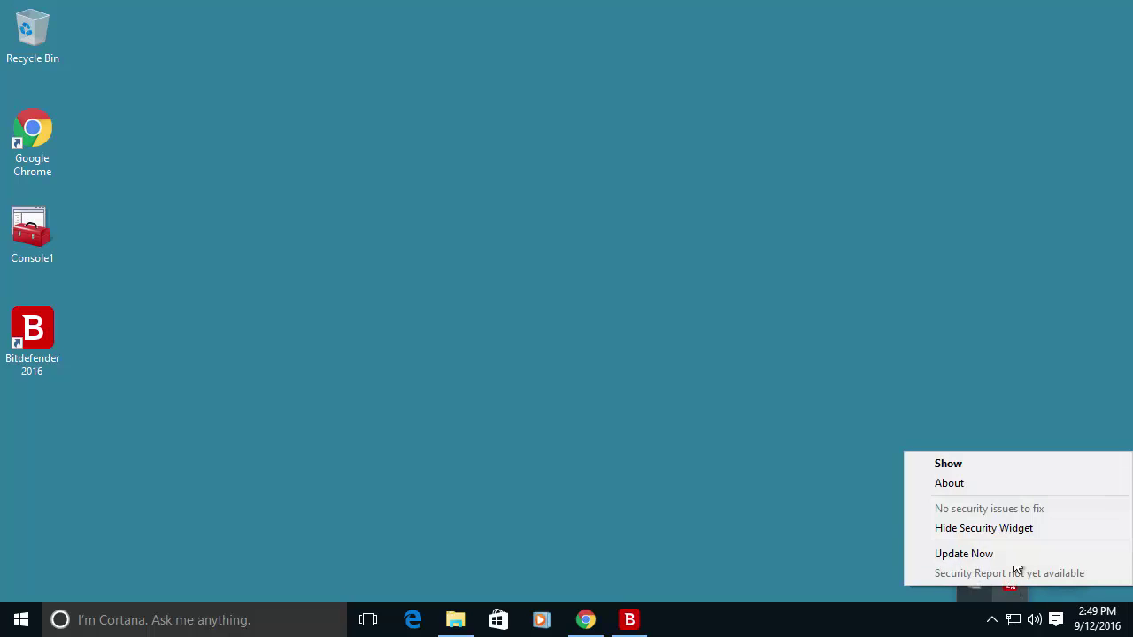
Run a Bitdefender Quick Scan (1798 items, clean), then return to Chrome's Bitdefender 2016 Review page.
left_click(993, 468)
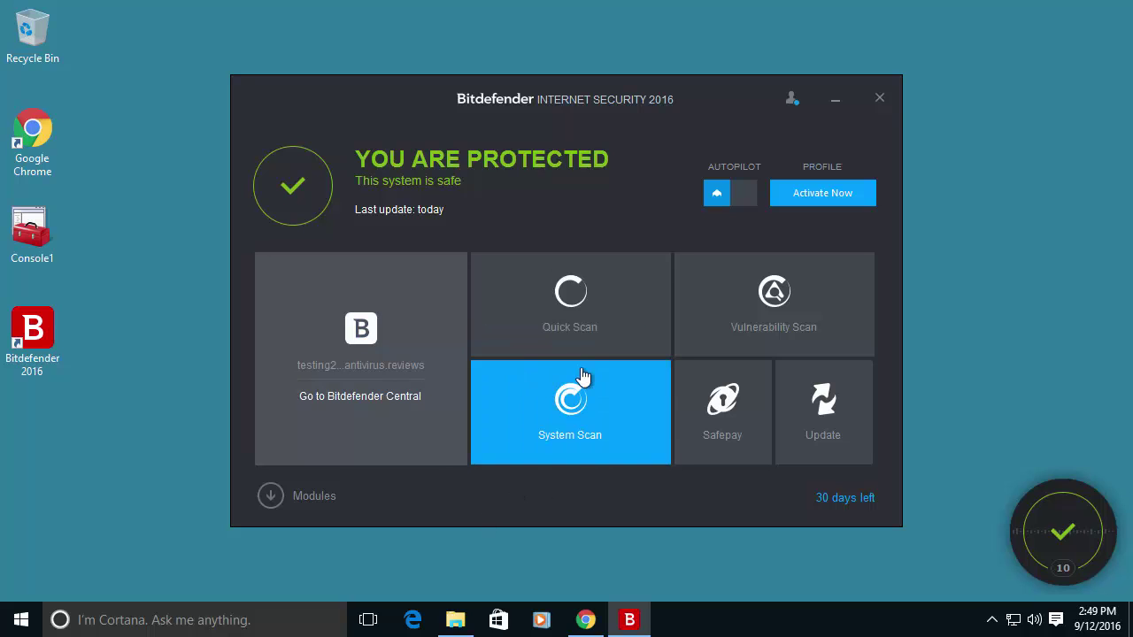
left_click(555, 310)
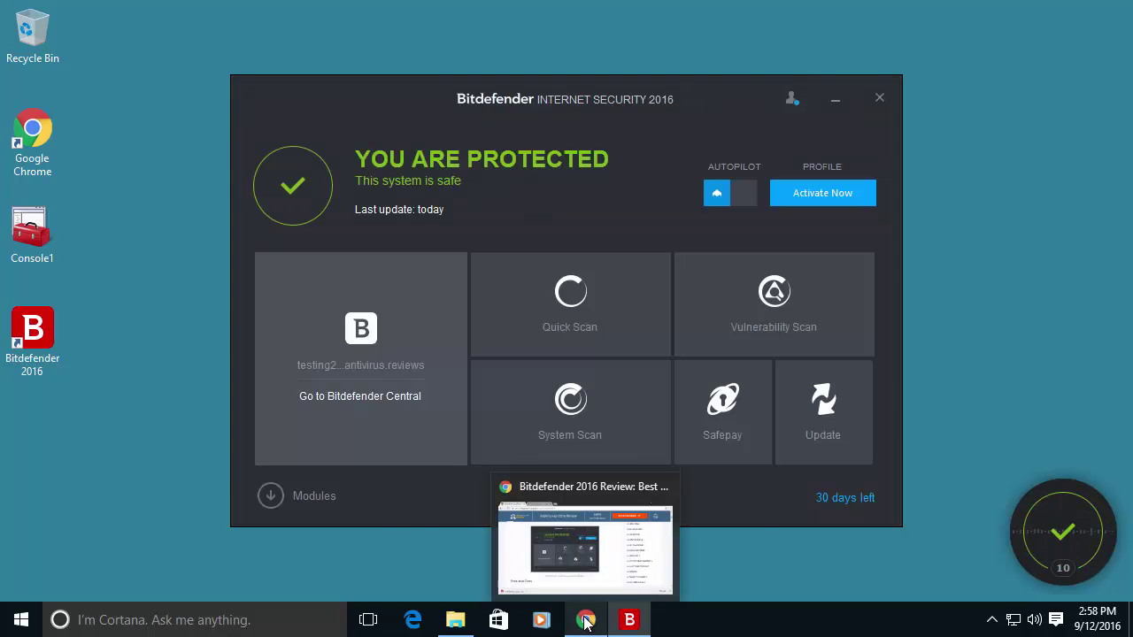
left_click(585, 619)
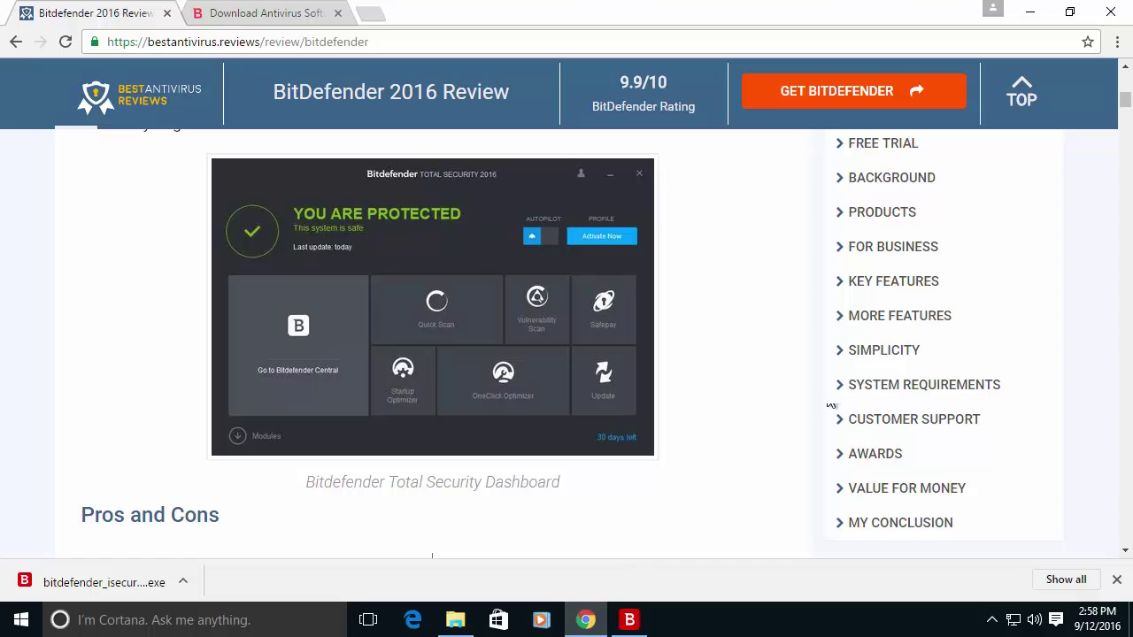